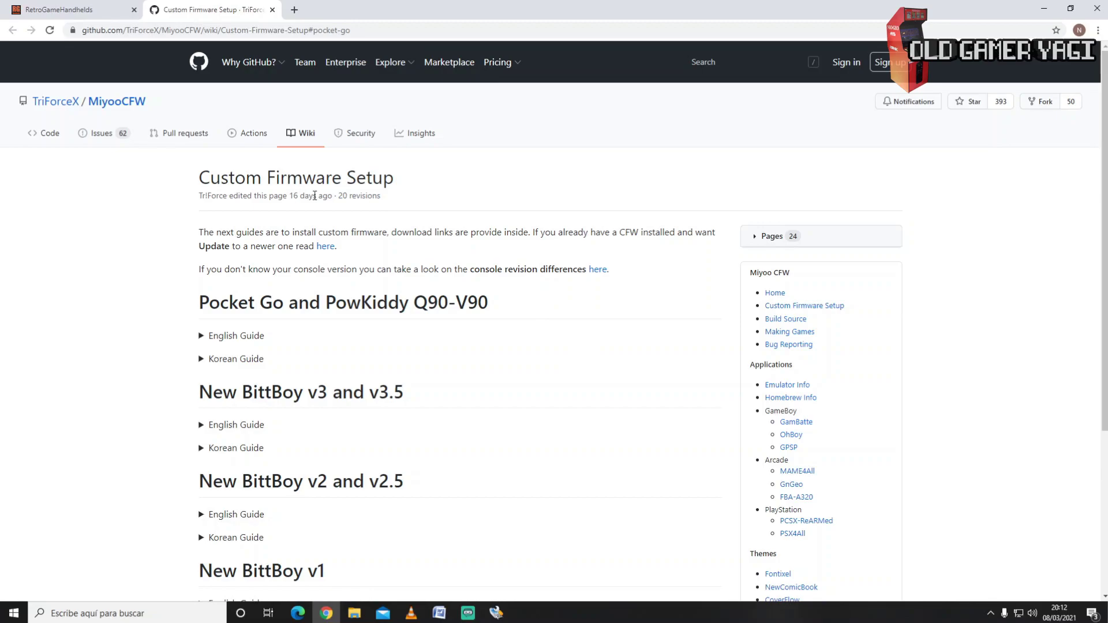
# Step: Expand the English guide for Pocket Go and PowKiddy Q90-V90 on the Custom Firmware Setup wiki page
pyautogui.moveTo(301, 195)
pyautogui.scroll(-4, 398, 328)
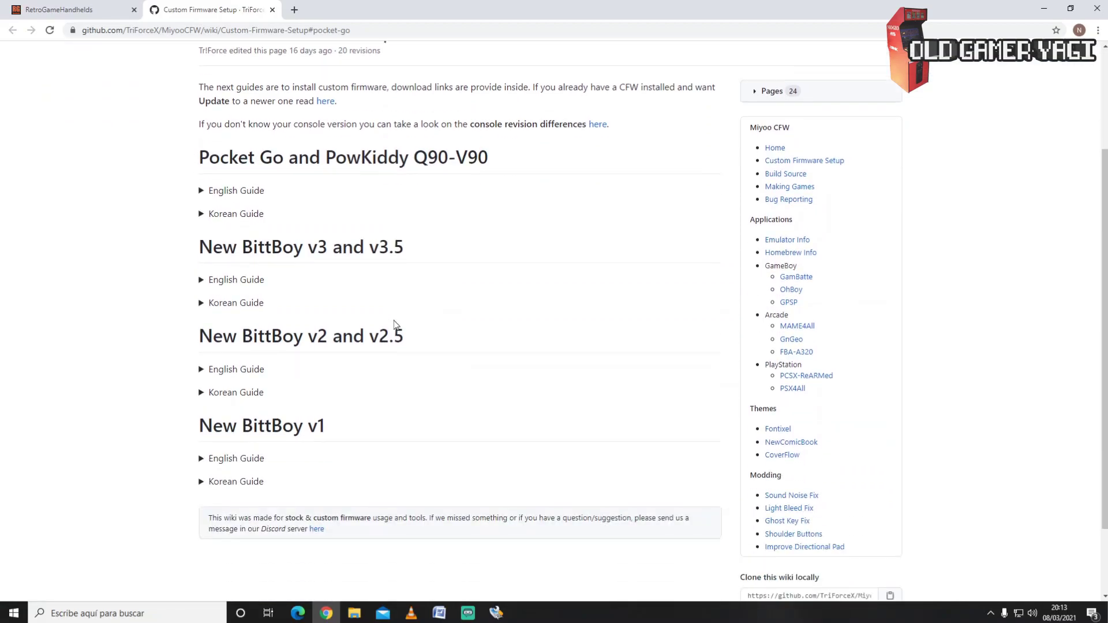
pyautogui.scroll(3, 346, 312)
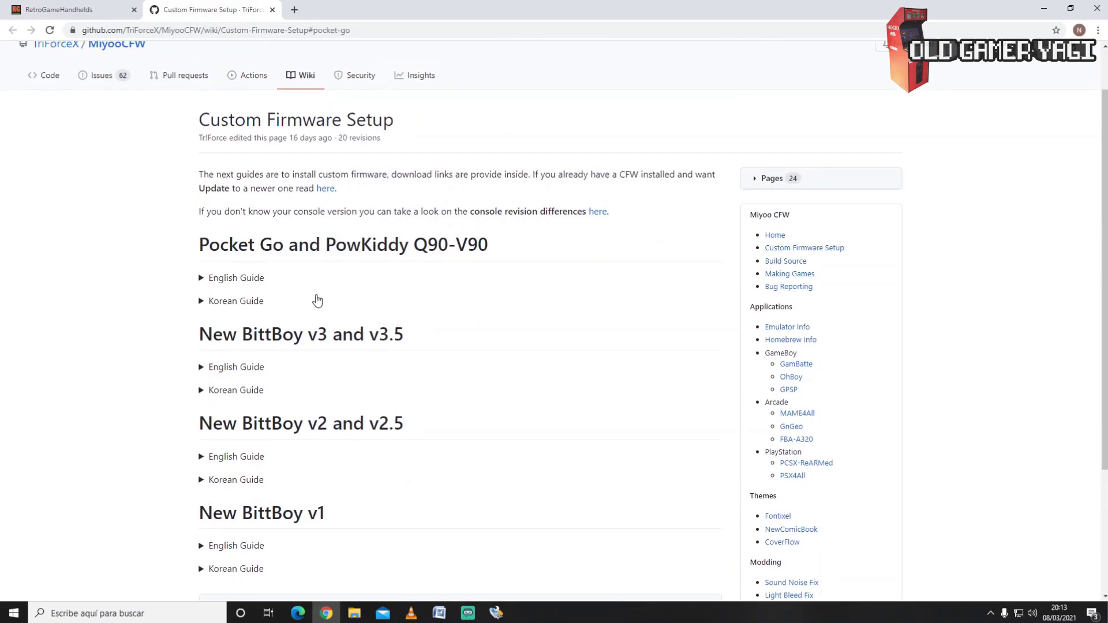
pyautogui.click(250, 279)
pyautogui.scroll(-3, 171, 402)
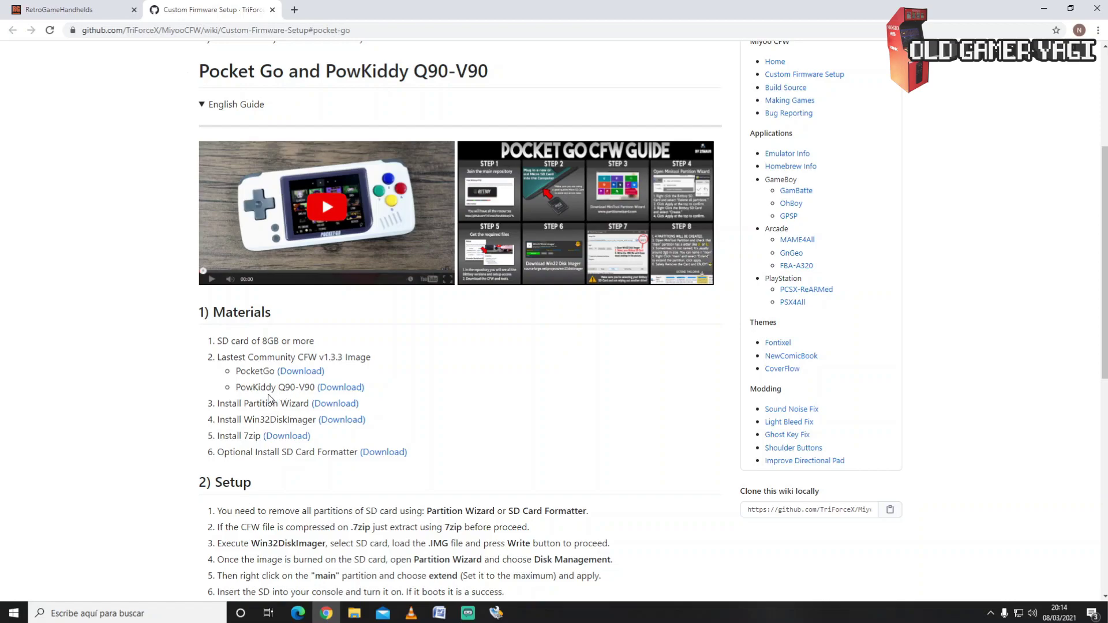
# Step: Download the PowKiddy Q90-V90 community CFW v1.3.3 image archive from Google Drive and save it to the desktop
pyautogui.click(337, 391)
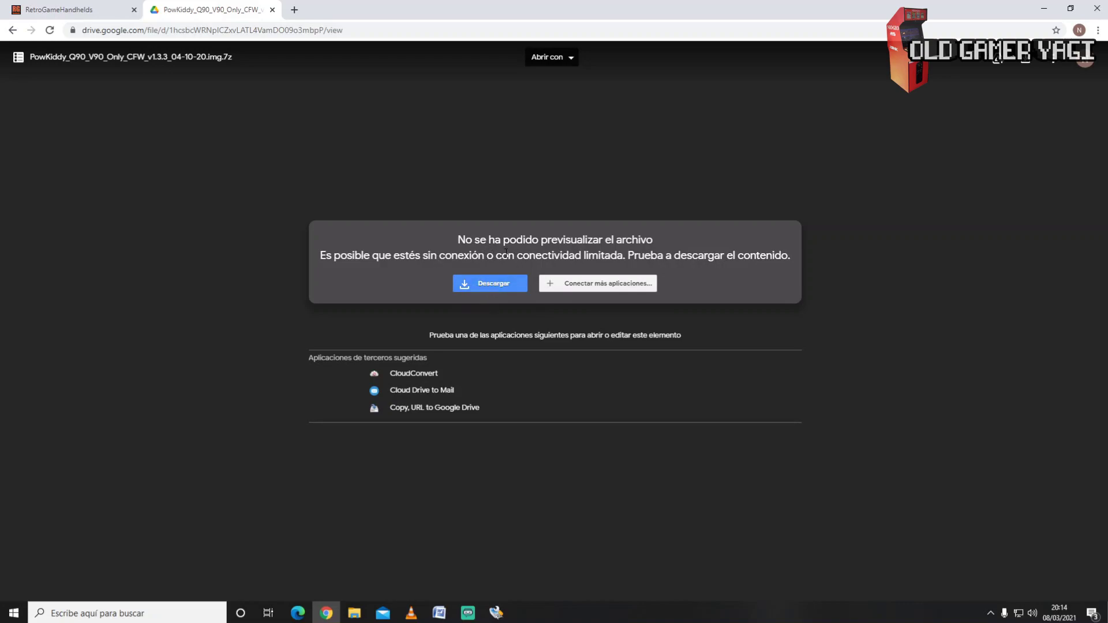
pyautogui.click(488, 286)
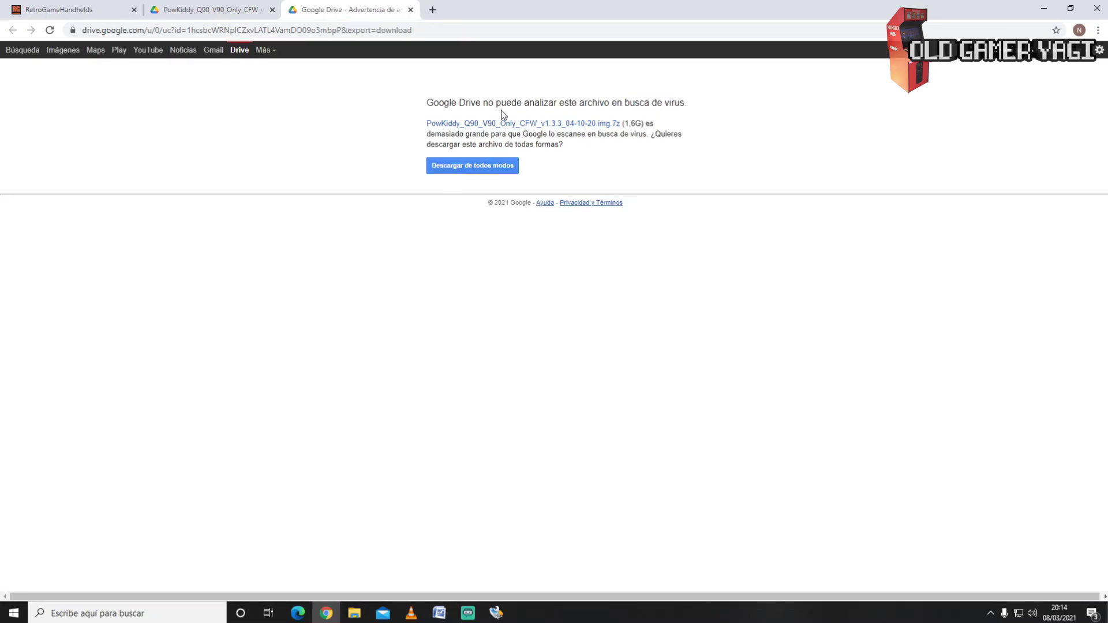
pyautogui.click(476, 167)
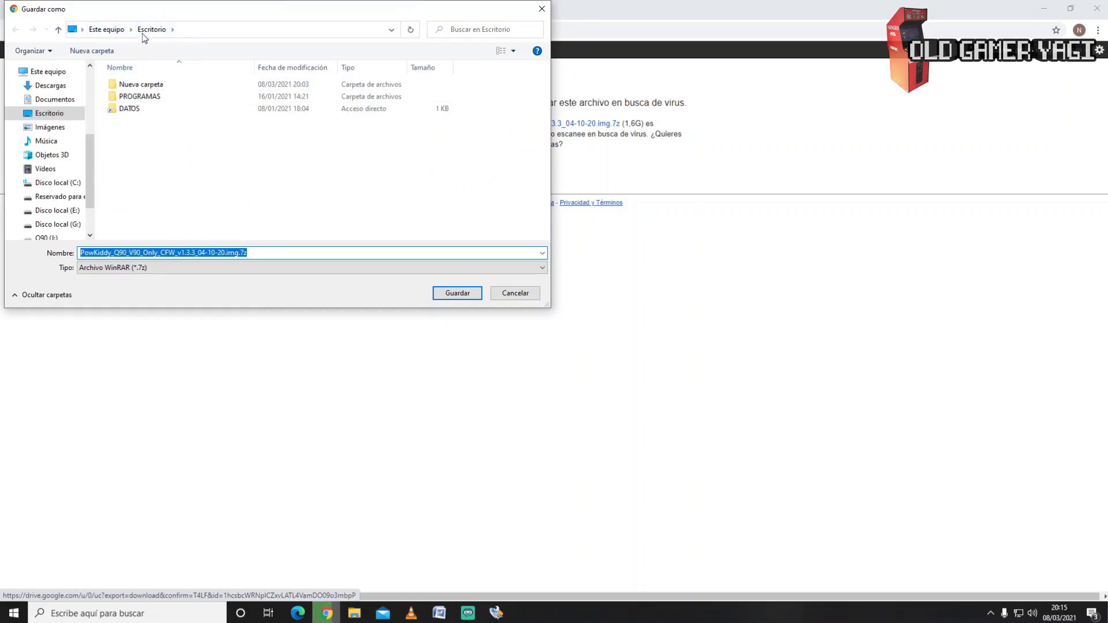
pyautogui.click(447, 294)
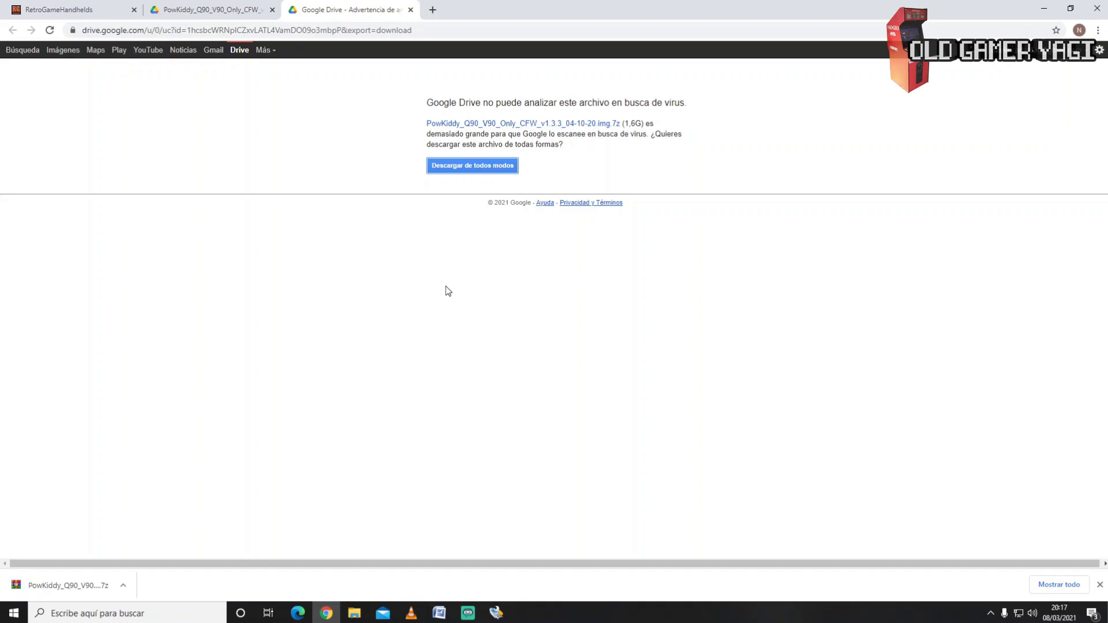
# Step: Extract the downloaded PowKiddy CFW archive directly onto the desktop
pyautogui.click(1043, 8)
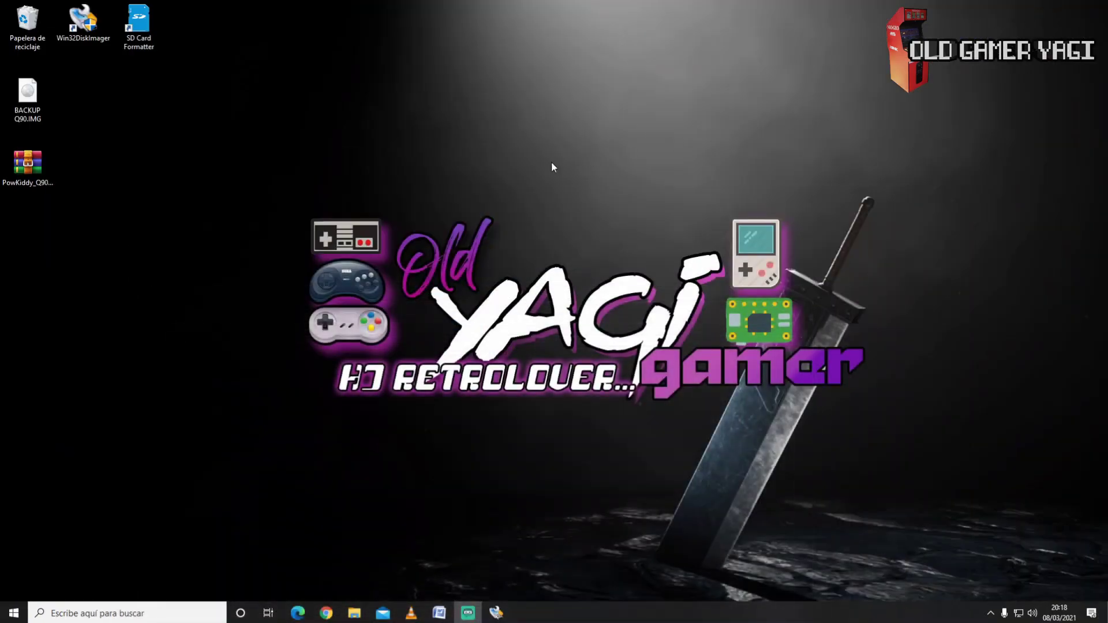
pyautogui.rightClick(30, 167)
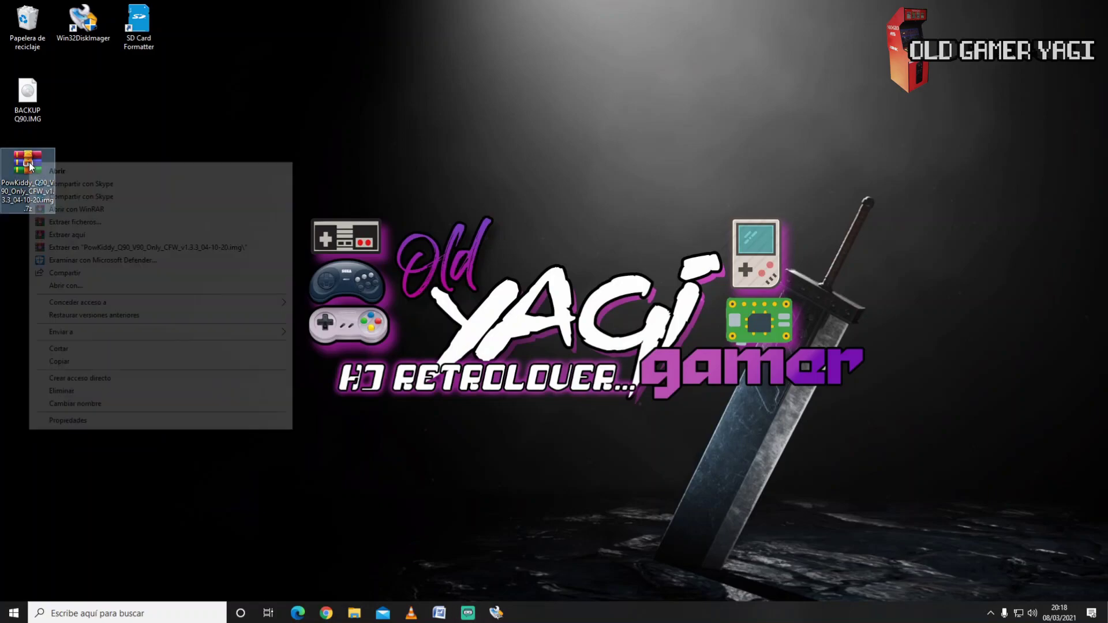
pyautogui.click(70, 235)
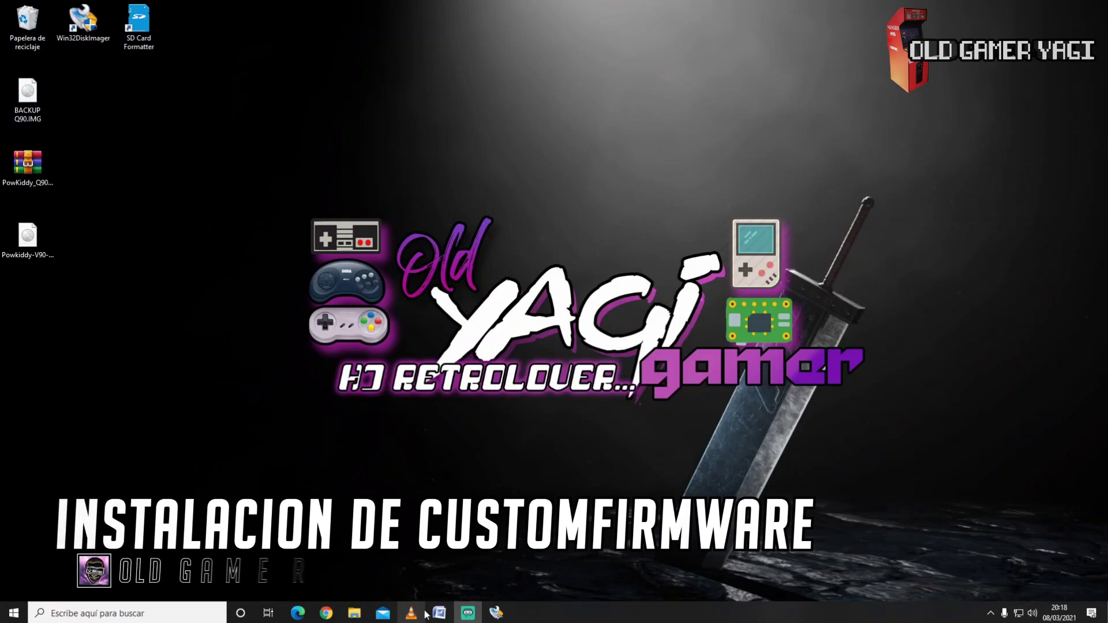
# Step: Switch to Win32 Disk Imager and load Powkiddy-V90-Q90_CFW_v1.3.3_04_10_20.img from the desktop as the image file
pyautogui.click(495, 614)
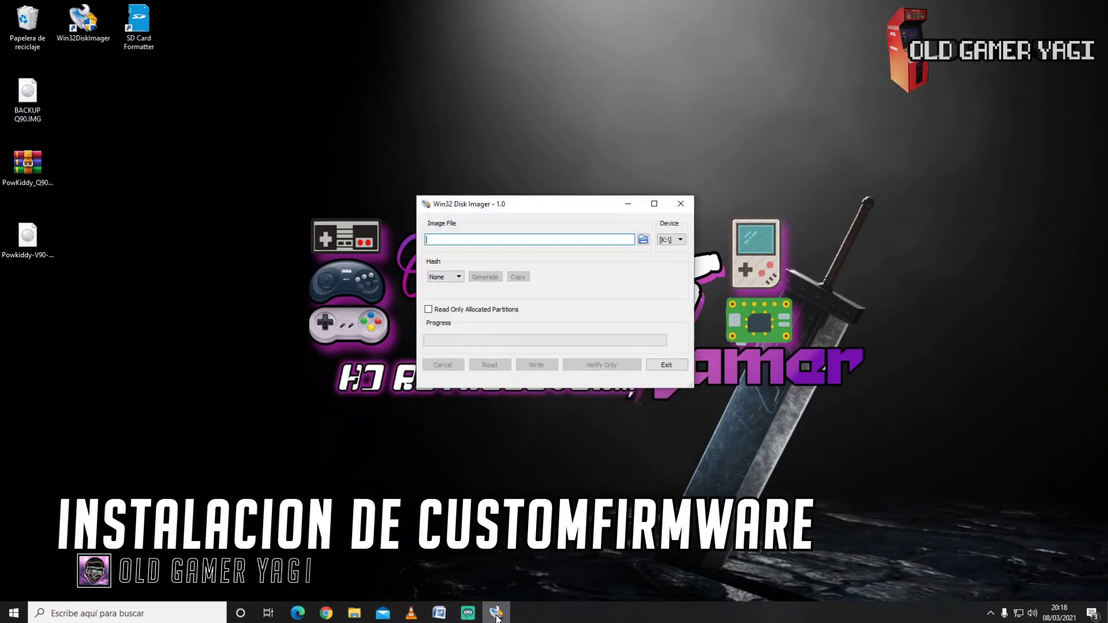
pyautogui.moveTo(548, 215); pyautogui.dragTo(404, 161)
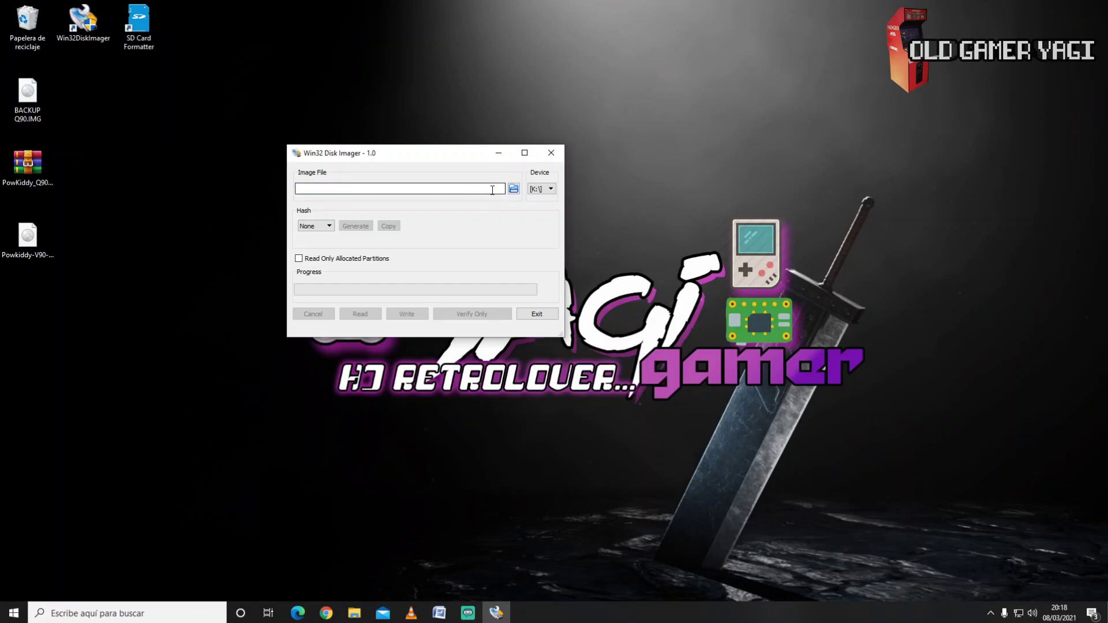
pyautogui.click(513, 189)
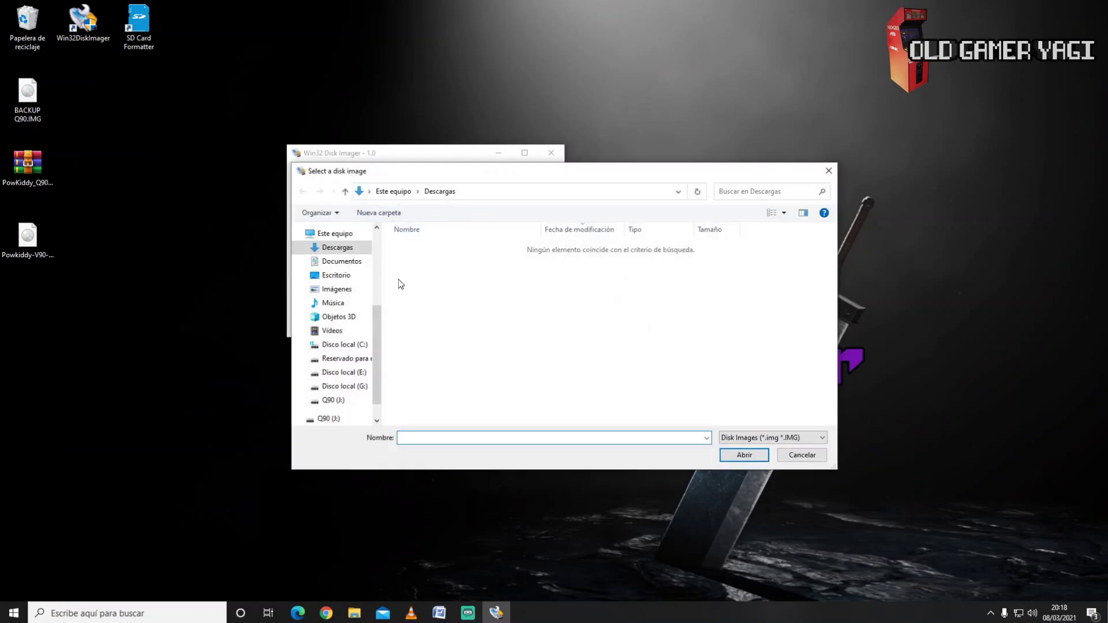
pyautogui.moveTo(379, 338); pyautogui.dragTo(381, 263)
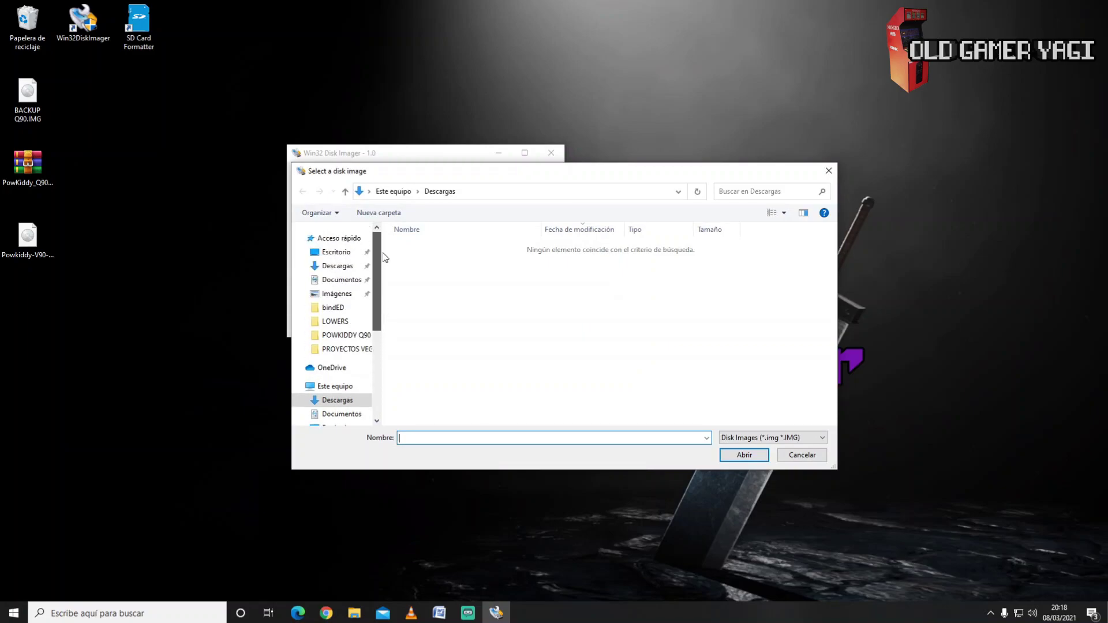
pyautogui.click(336, 251)
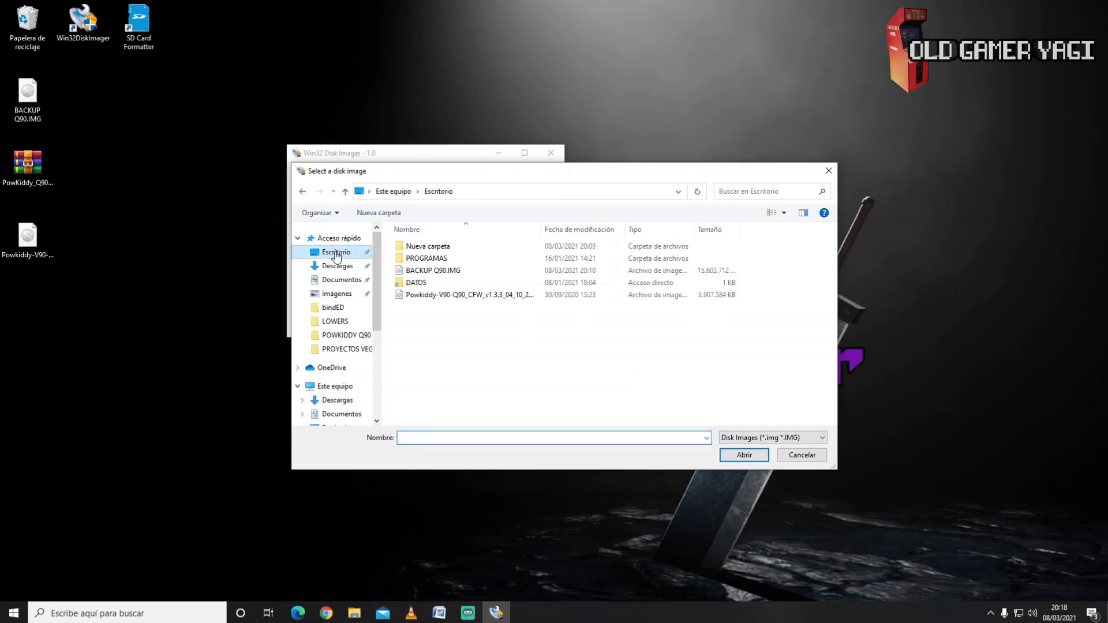
pyautogui.click(436, 300)
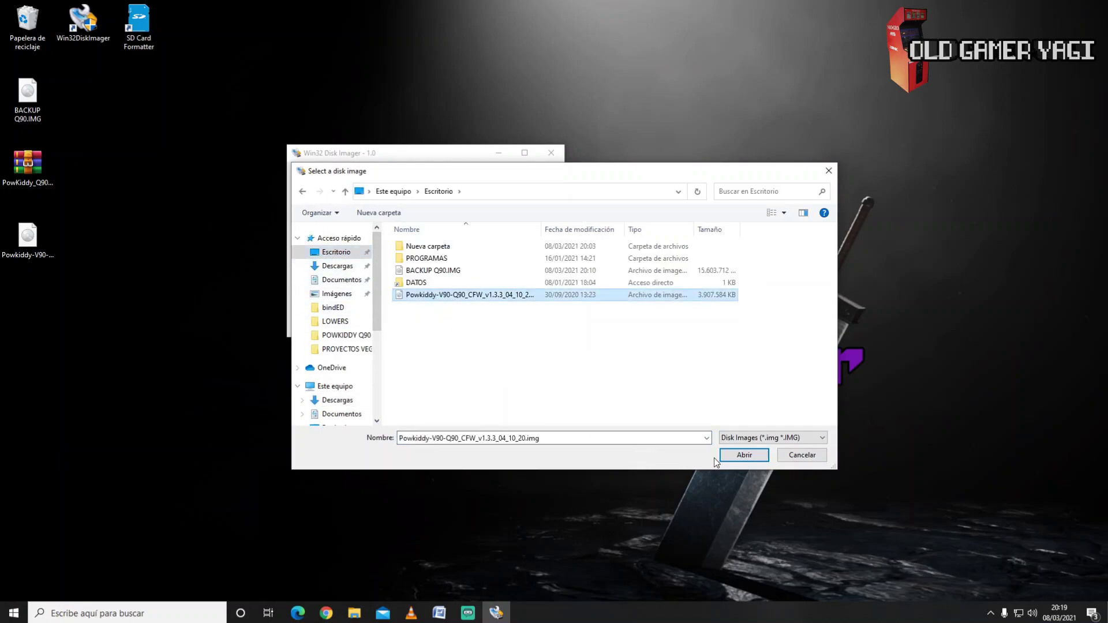
pyautogui.click(731, 455)
# Step: Set the target device to J: and write the loaded firmware image to the SD card
pyautogui.click(550, 190)
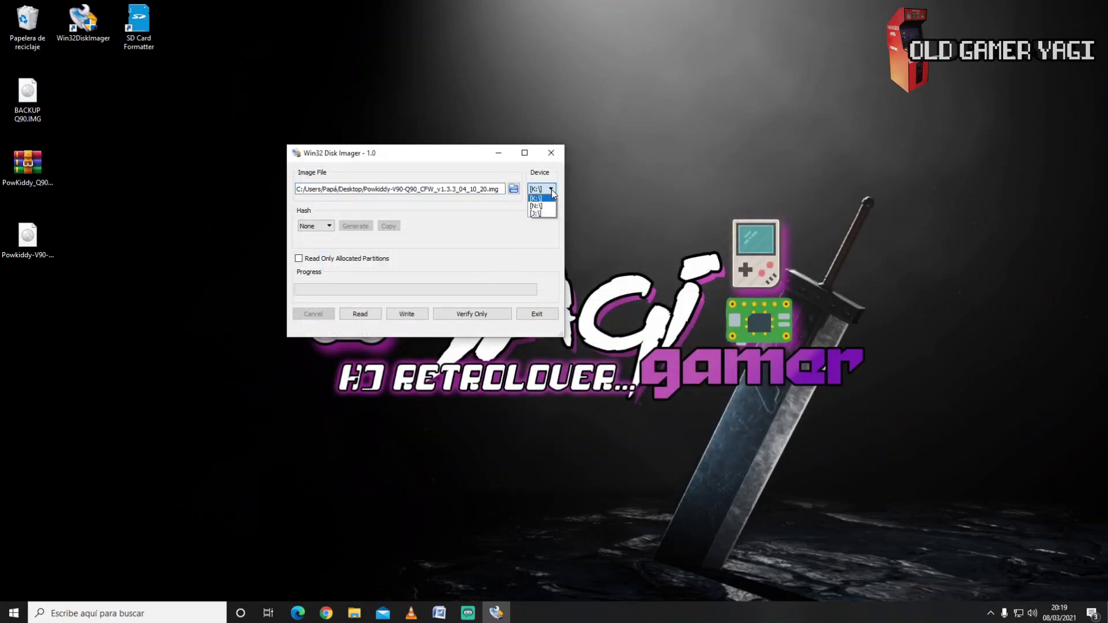
pyautogui.click(537, 216)
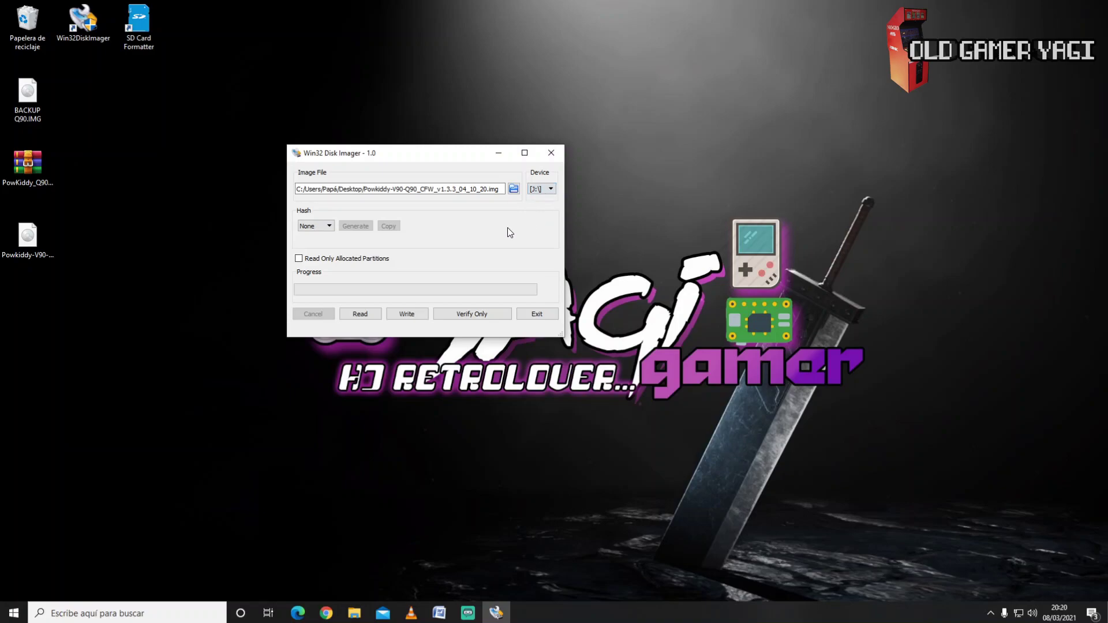
pyautogui.click(405, 317)
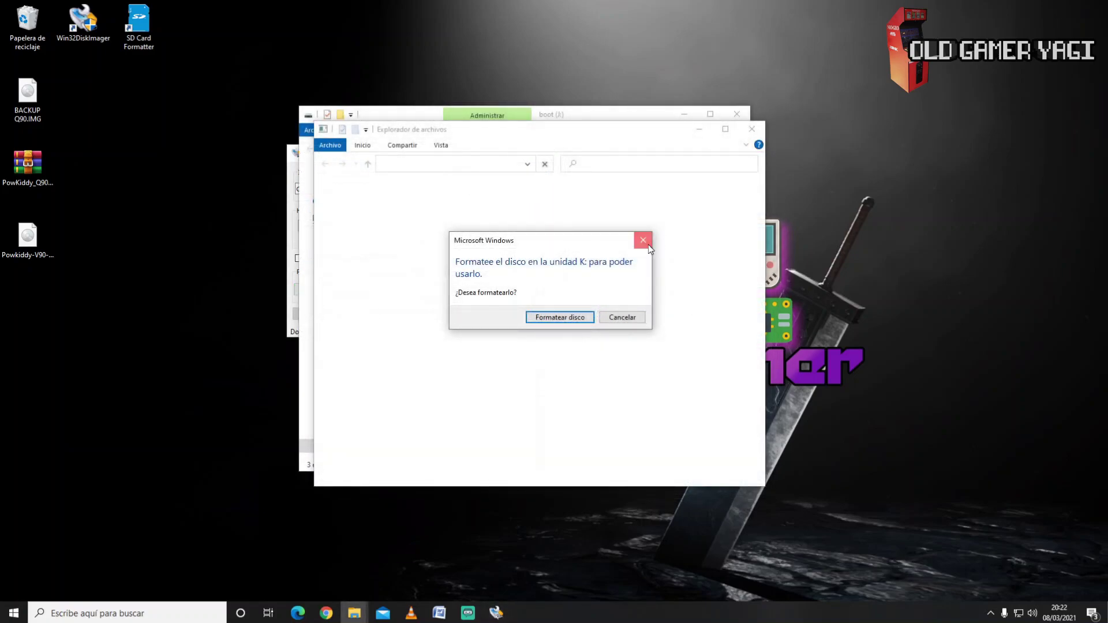
# Step: Dismiss the format prompts for the card's partitions without formatting, then close the boot (J:) window and Win32 Disk Imager
pyautogui.click(642, 240)
pyautogui.click(703, 233)
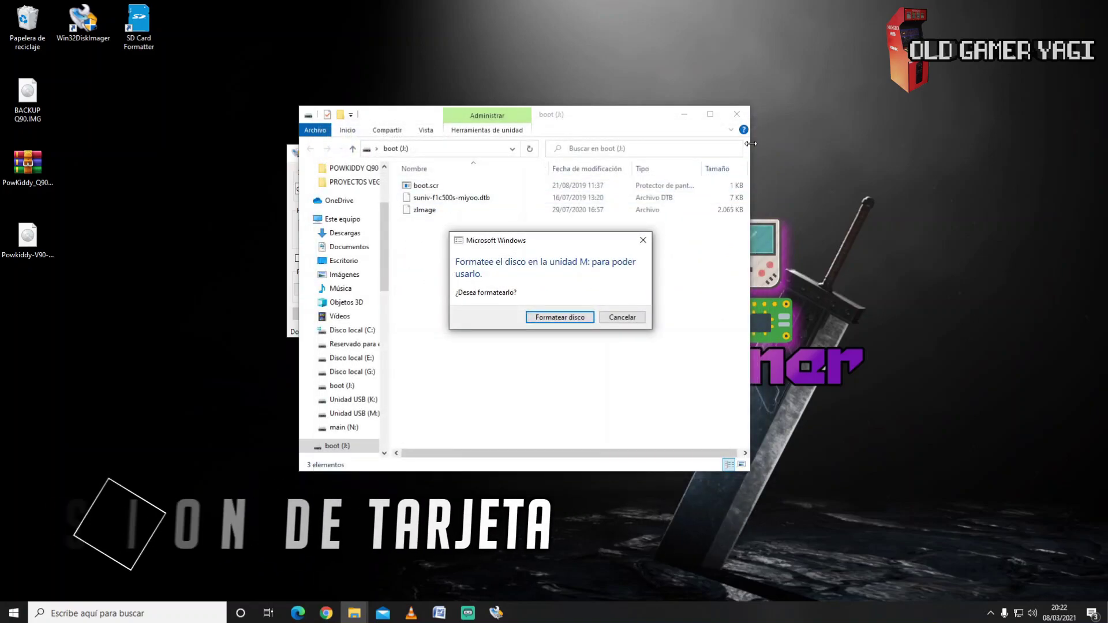
pyautogui.click(643, 241)
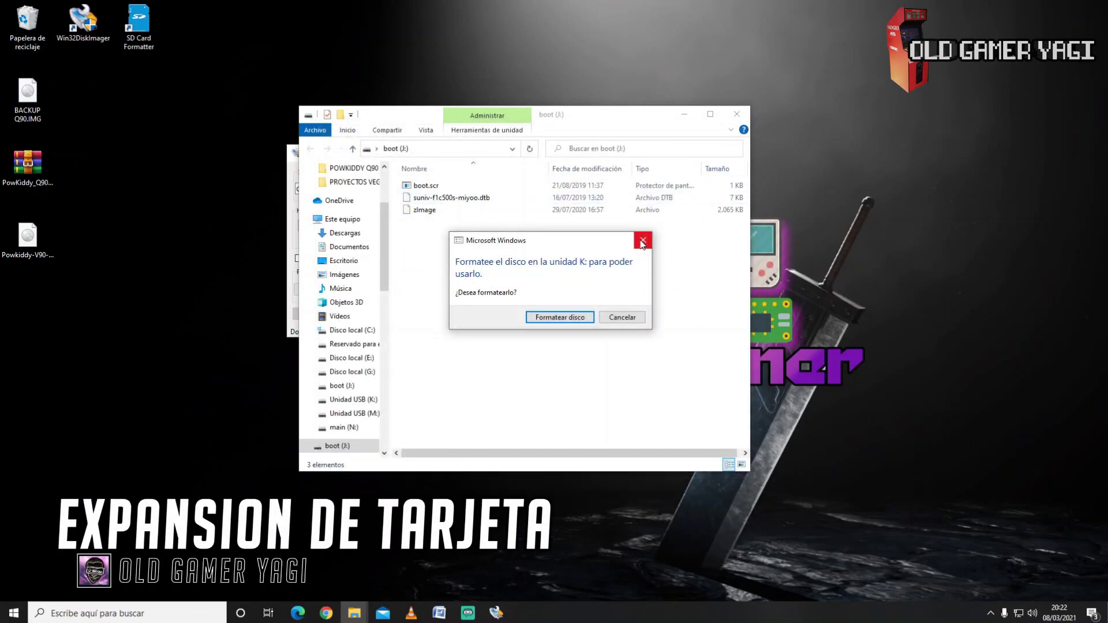
pyautogui.click(643, 243)
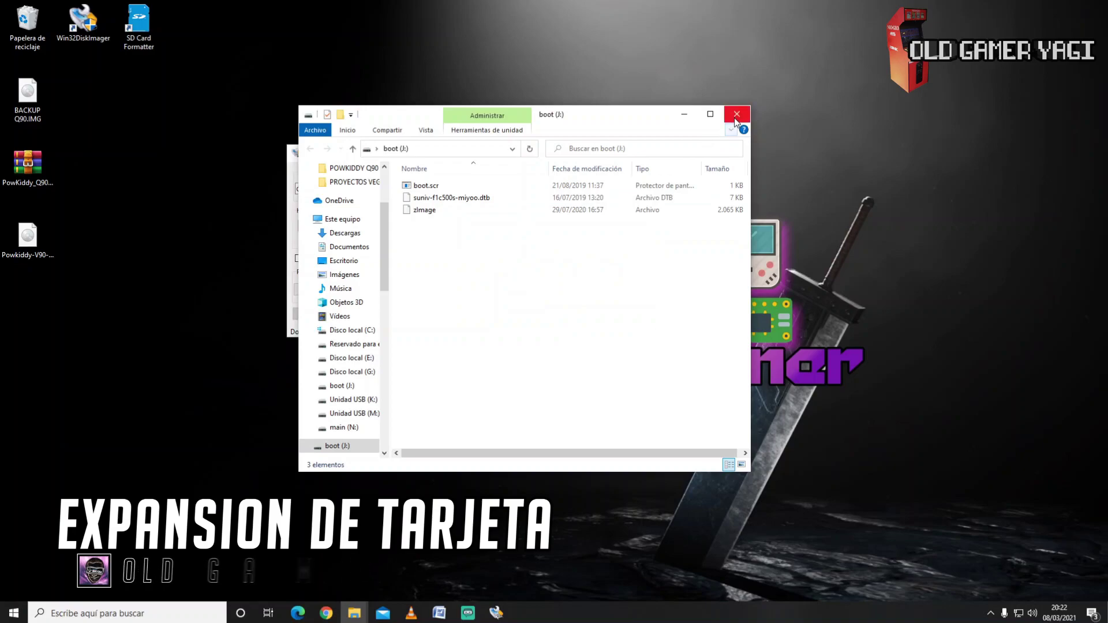
pyautogui.click(736, 118)
pyautogui.click(440, 256)
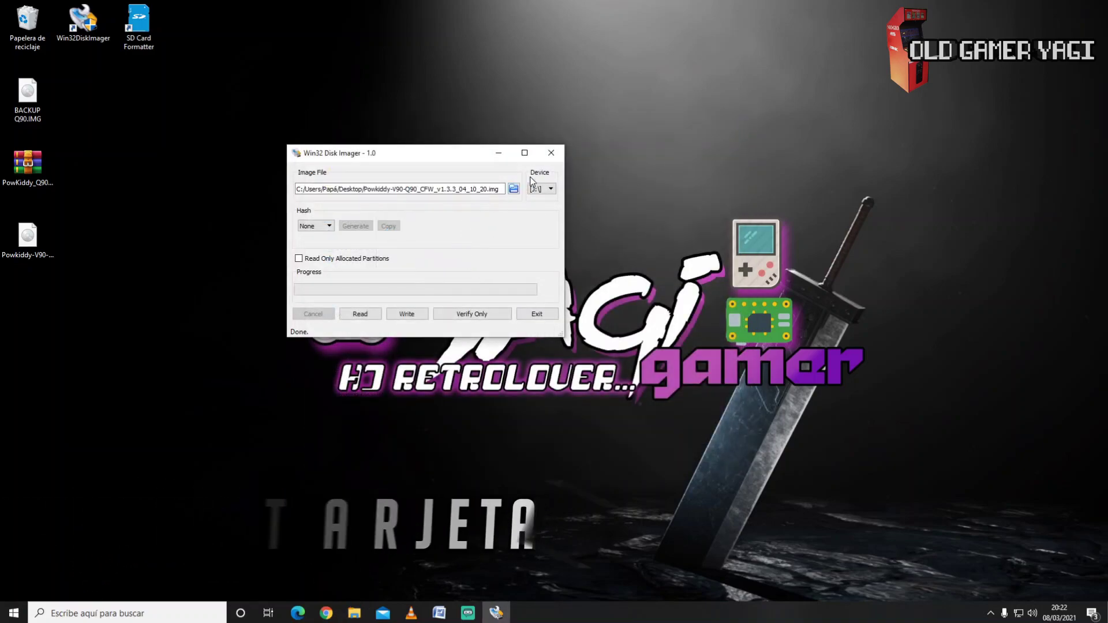
pyautogui.click(536, 313)
# Step: Return to the wiki's English guide for PowKiddy Q90-V90 in Chrome and open the Partition Wizard download page
pyautogui.click(326, 612)
pyautogui.click(202, 10)
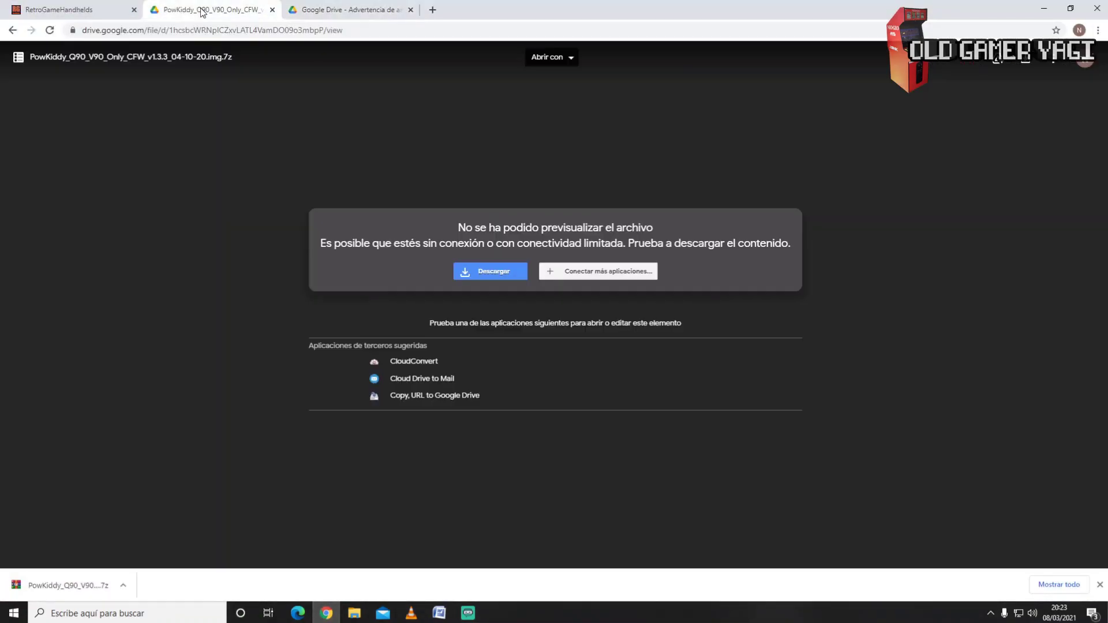
pyautogui.click(12, 30)
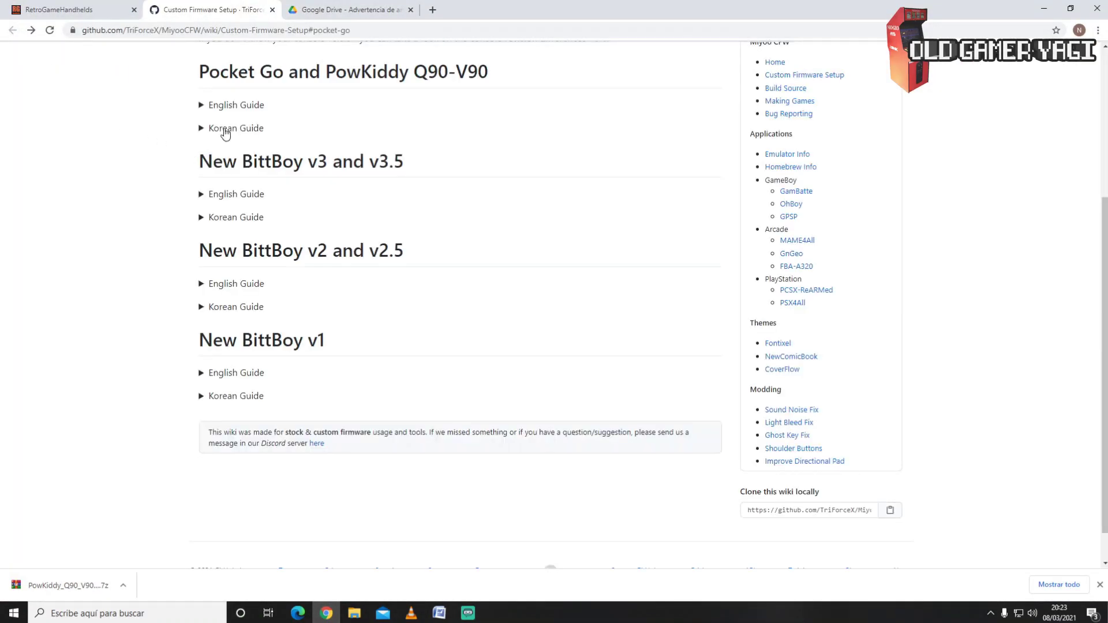
pyautogui.scroll(3, 245, 167)
pyautogui.click(257, 279)
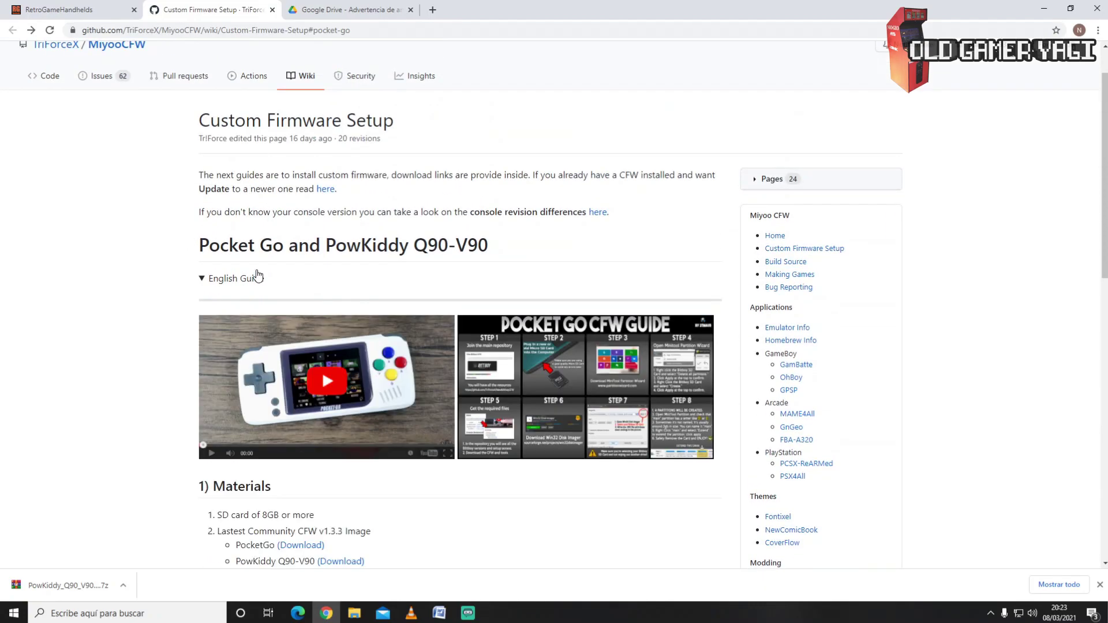
pyautogui.scroll(-4, 339, 438)
pyautogui.scroll(-1, 339, 438)
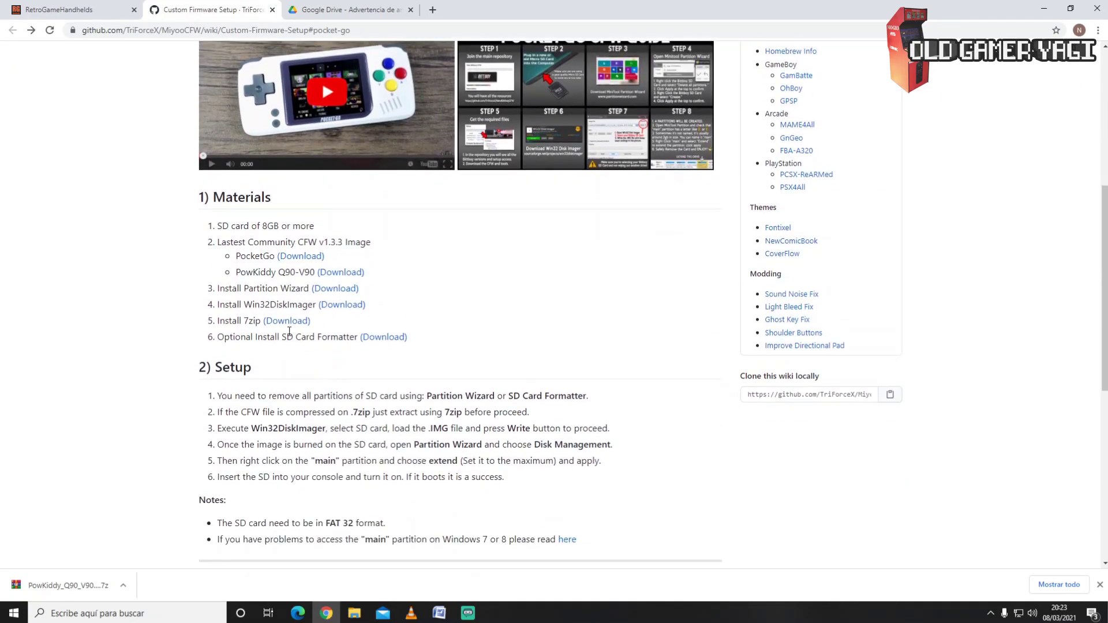
pyautogui.click(341, 289)
# Step: Download the free edition of MiniTool Partition Wizard and save pw1203-free-online.exe to the desktop
pyautogui.moveTo(854, 85)
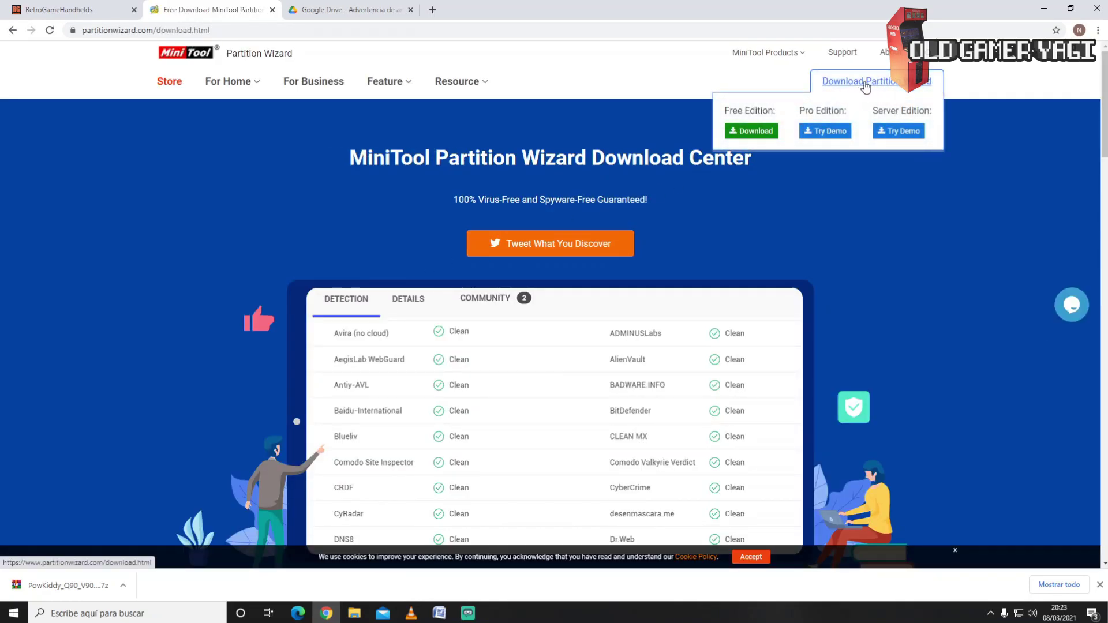
pyautogui.click(747, 134)
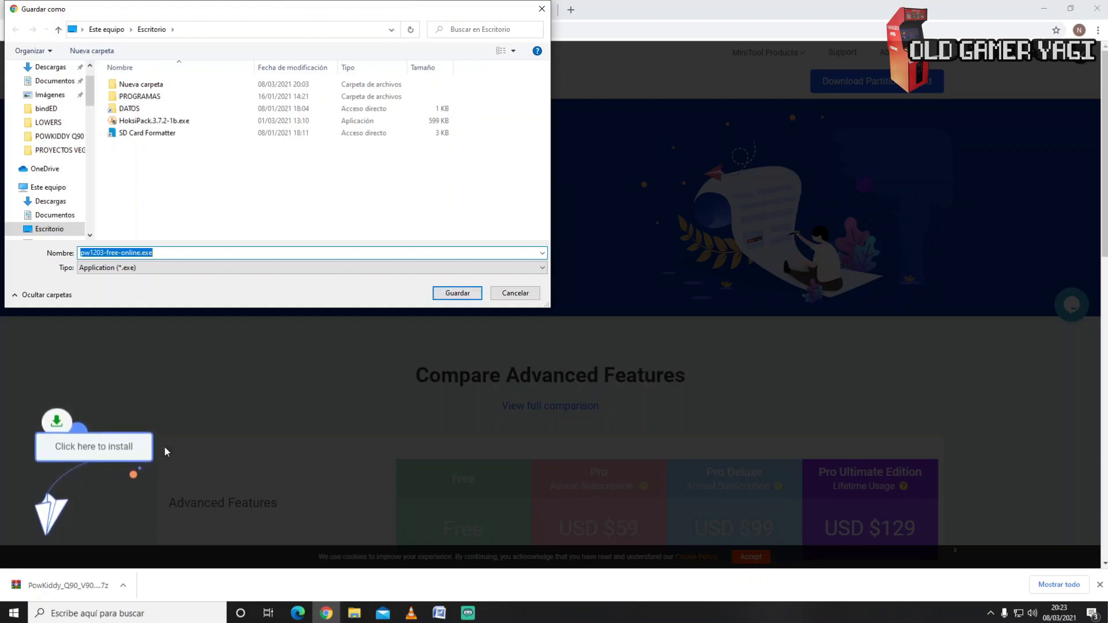
pyautogui.click(448, 294)
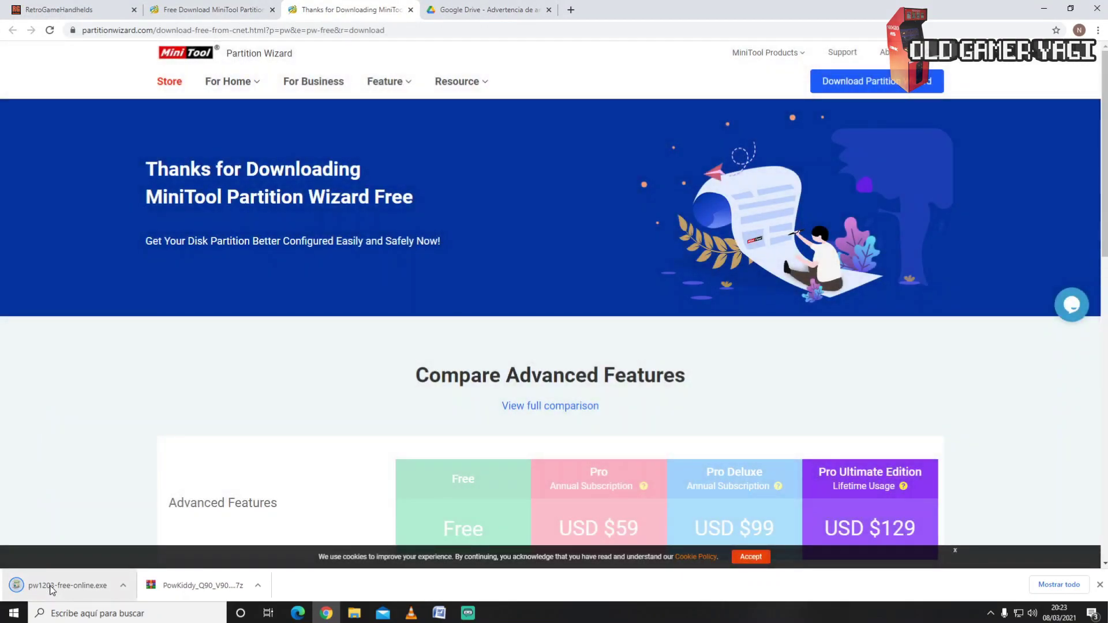
# Step: Install MiniTool Partition Wizard Free in Spanish to the default folder, without ShadowMaker, and launch it on finishing
pyautogui.click(52, 586)
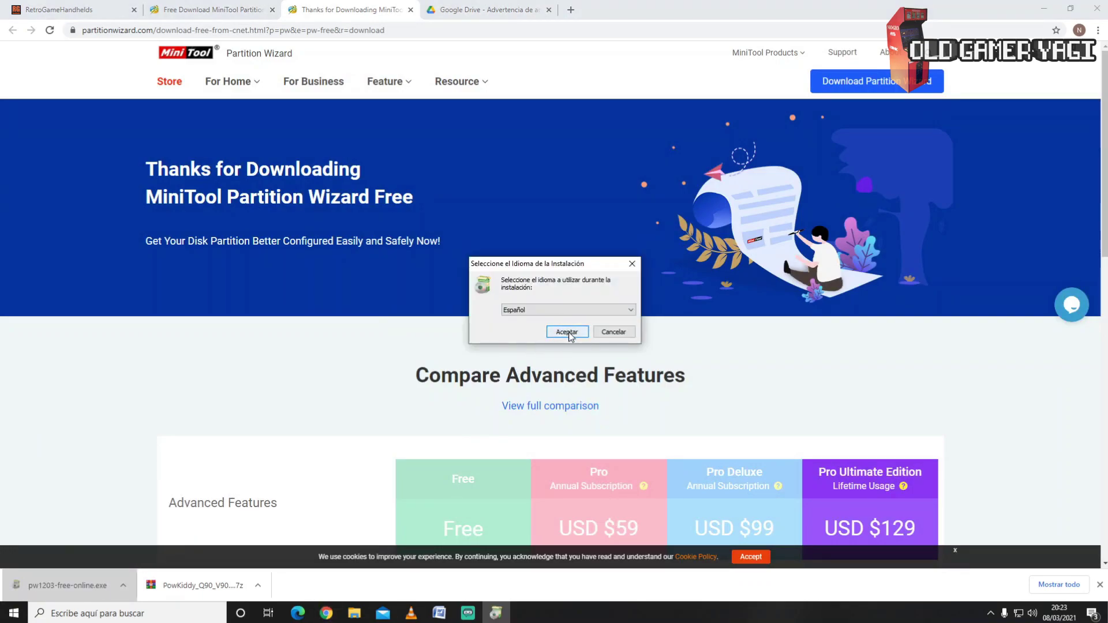
pyautogui.click(567, 332)
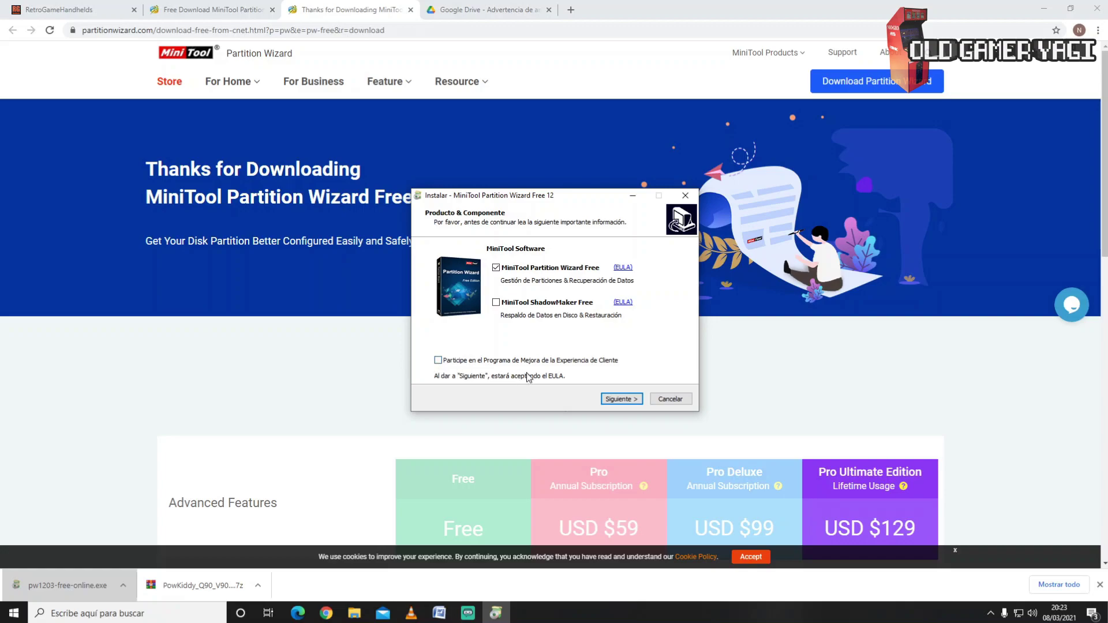
pyautogui.click(616, 400)
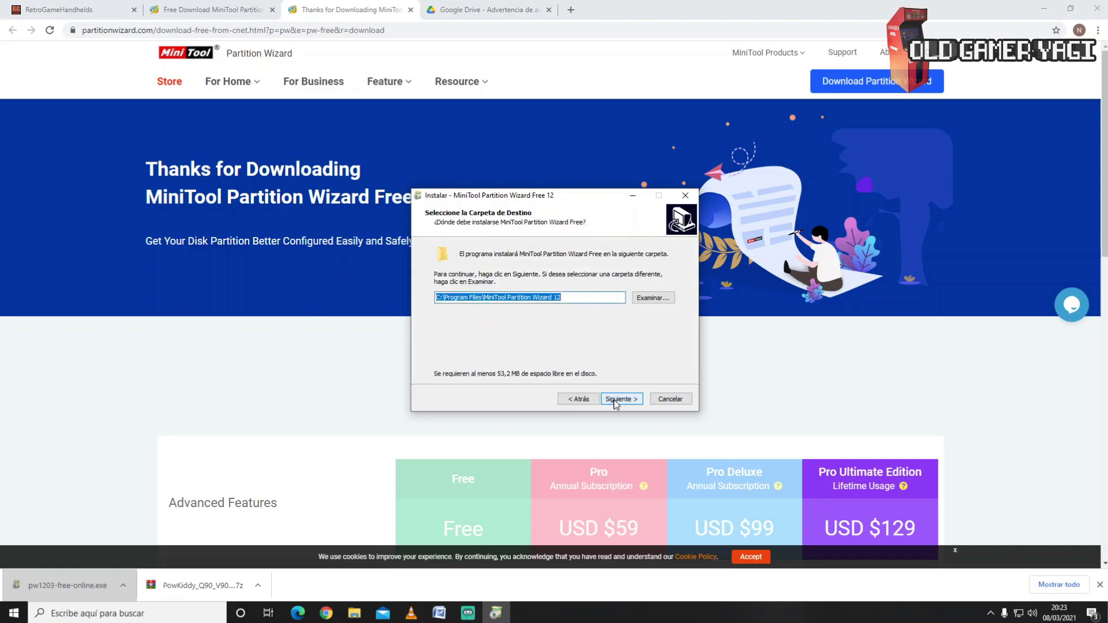
pyautogui.click(622, 399)
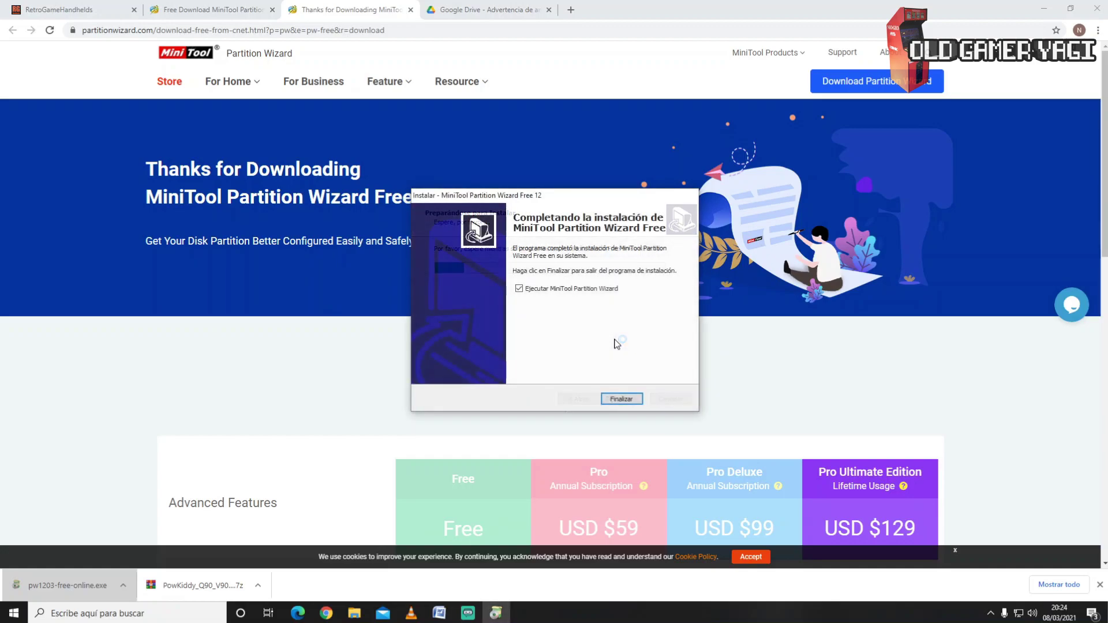
pyautogui.click(622, 398)
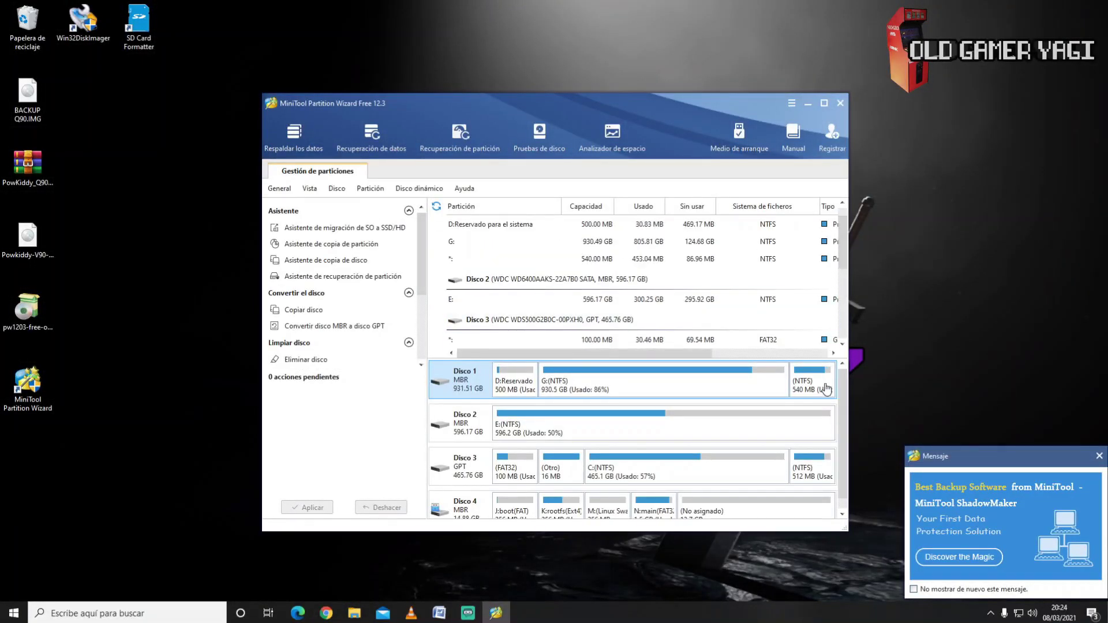
# Step: Resize the SD card's N:main partition on Disco 4 to 14.13 GB, leaving 0.00 GB unallocated before and after it
pyautogui.scroll(-1, 841, 409)
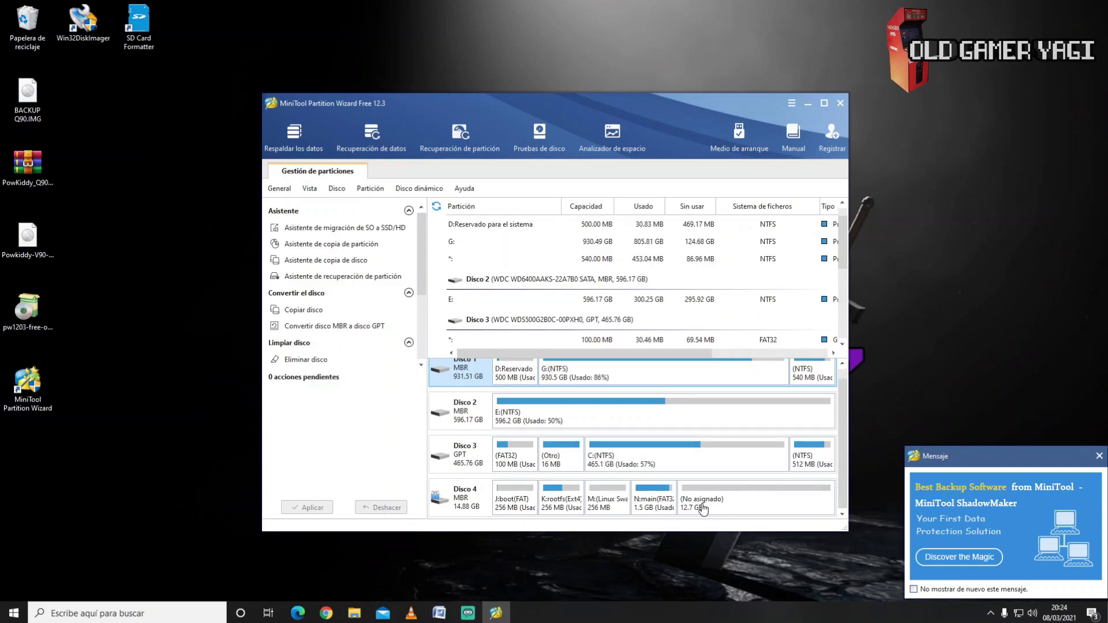
pyautogui.click(663, 506)
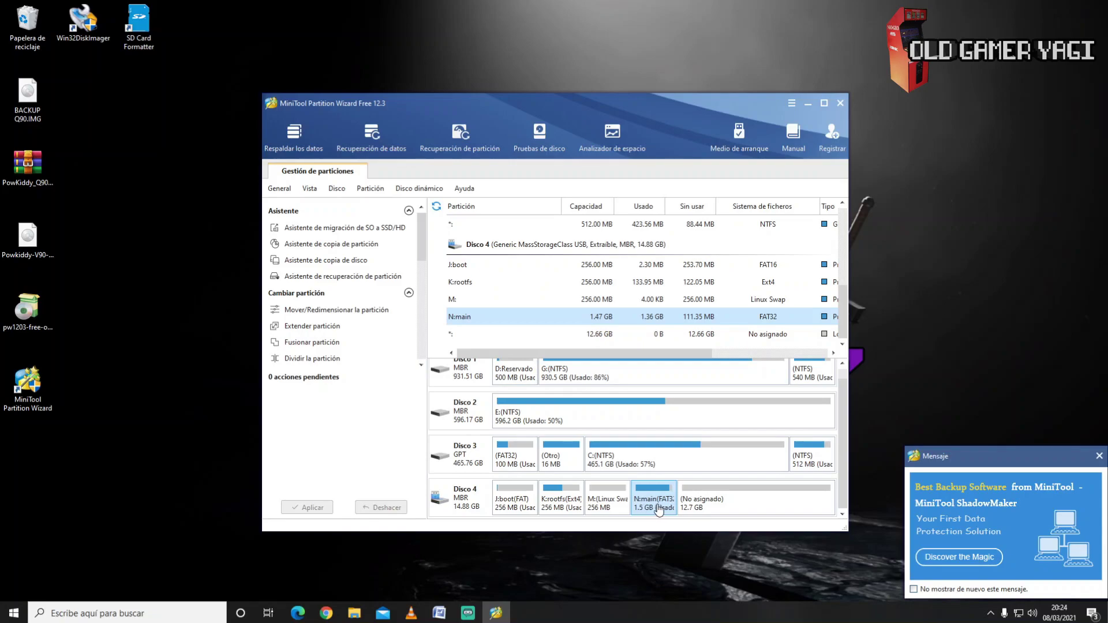
pyautogui.rightClick(663, 508)
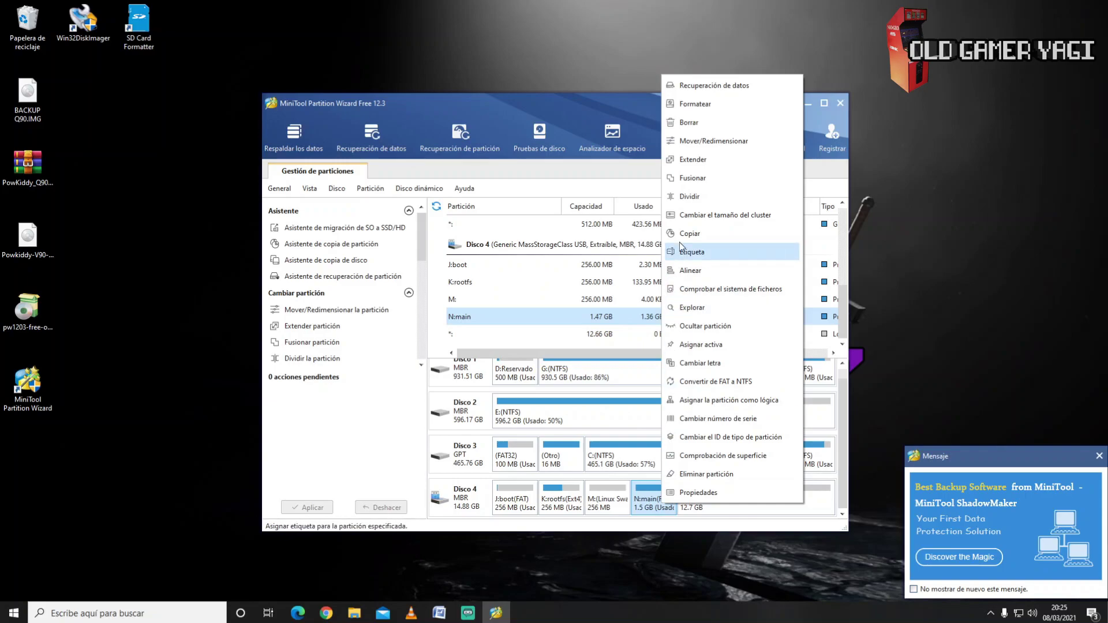
pyautogui.click(711, 142)
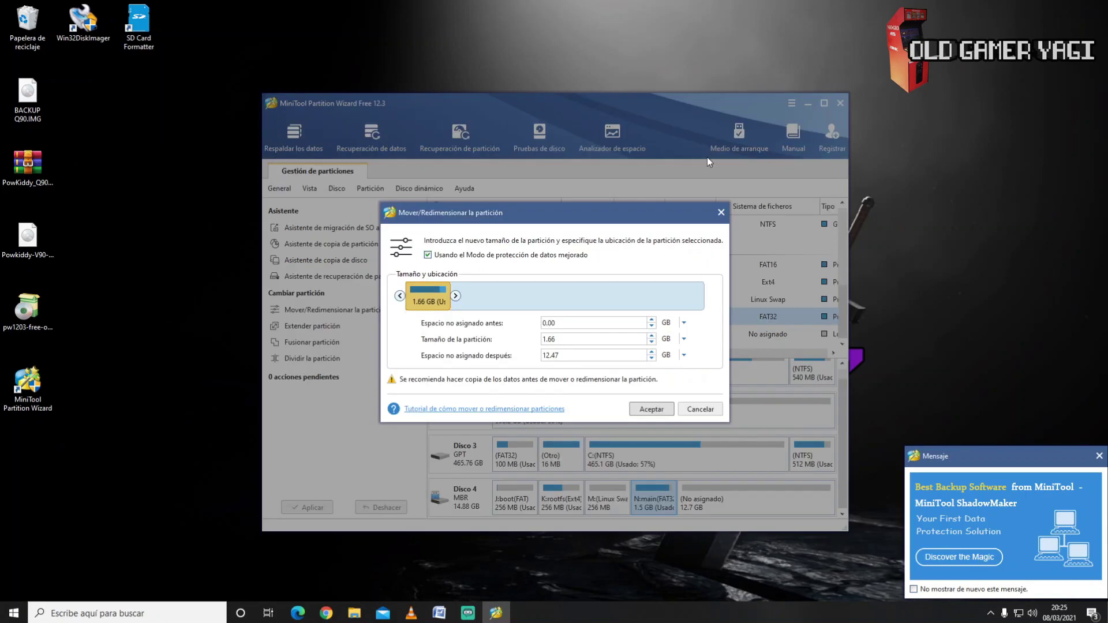
pyautogui.moveTo(457, 296); pyautogui.dragTo(713, 299)
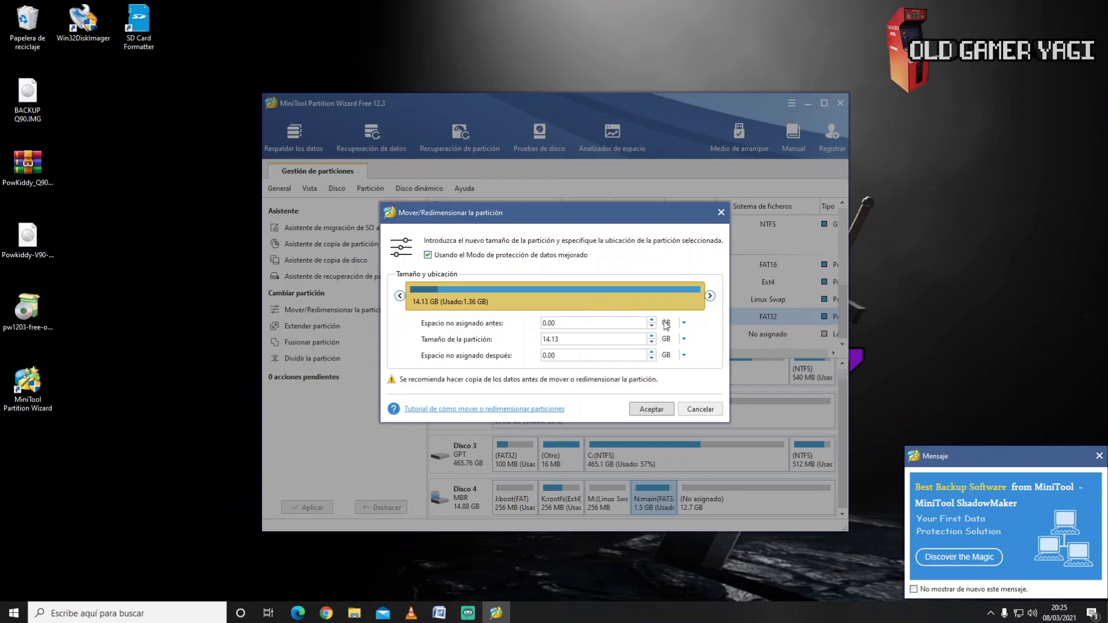
pyautogui.click(656, 408)
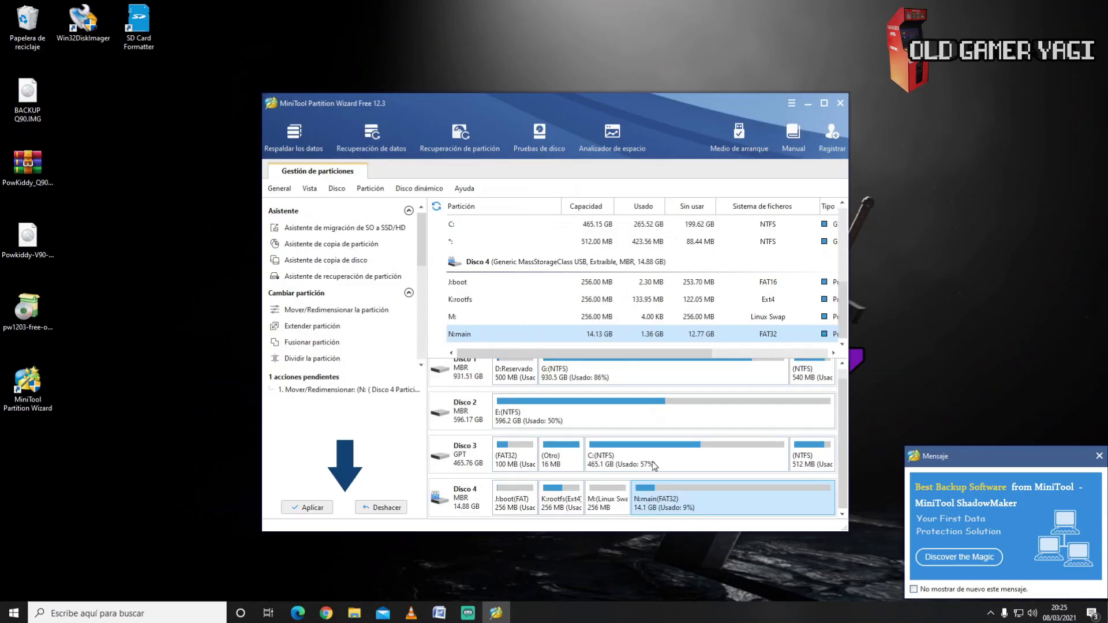
# Step: Apply the pending resize of the main partition, acknowledge its completion and close MiniTool Partition Wizard
pyautogui.click(314, 507)
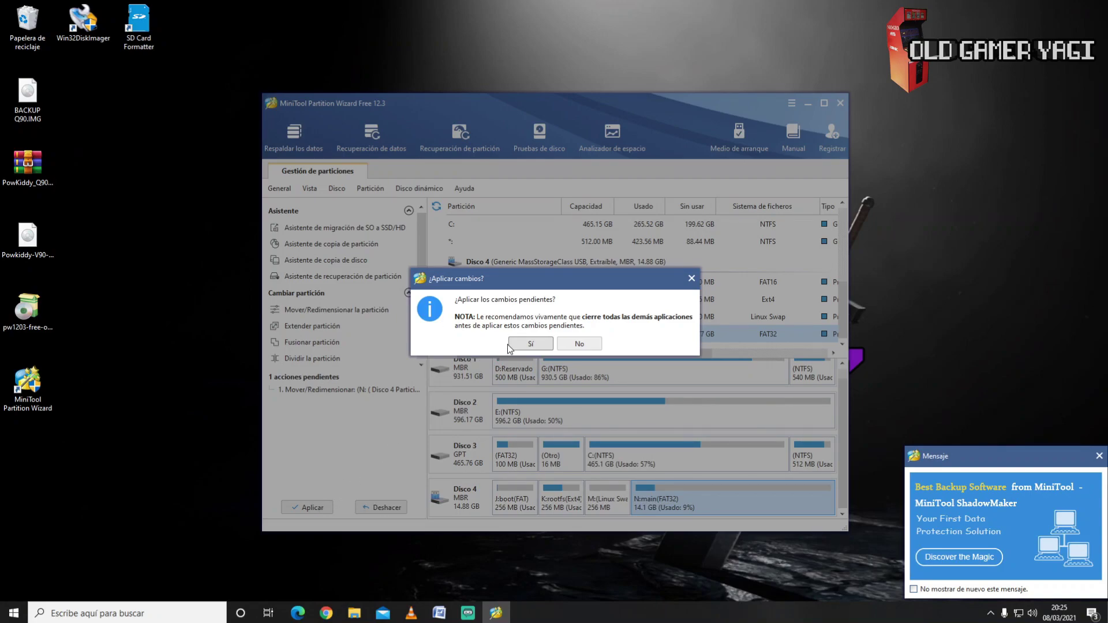
pyautogui.click(526, 343)
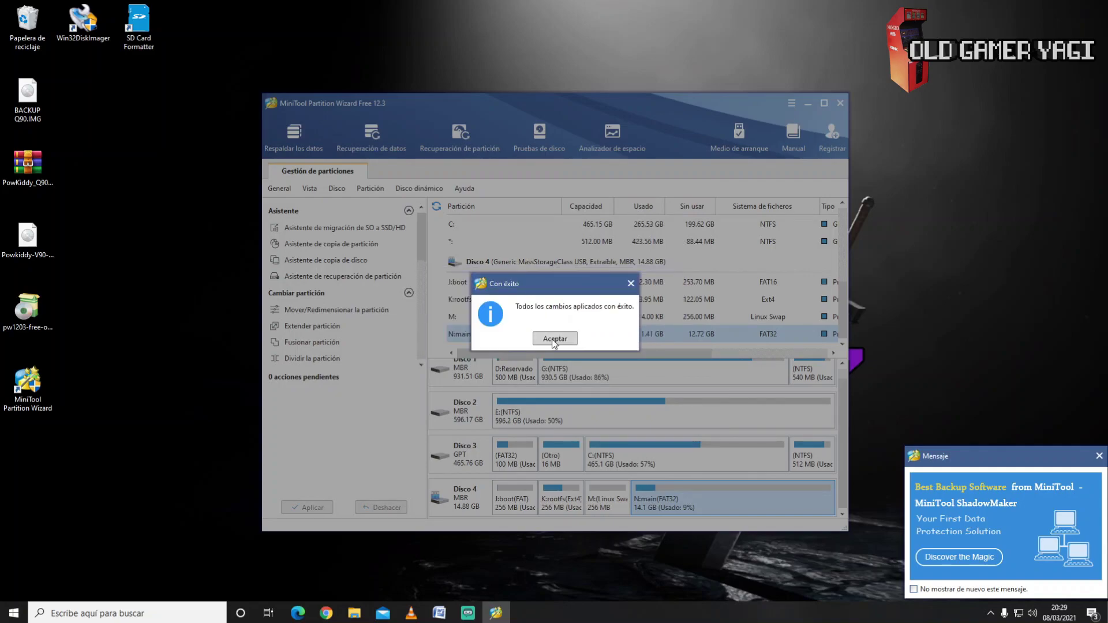
pyautogui.click(553, 340)
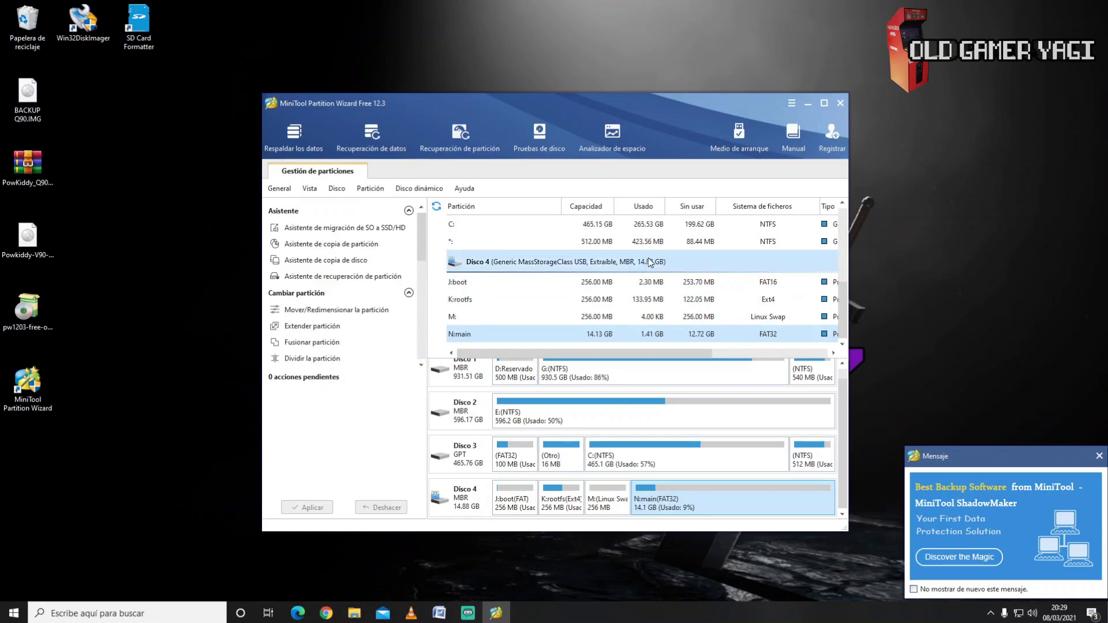
pyautogui.click(840, 103)
pyautogui.click(530, 338)
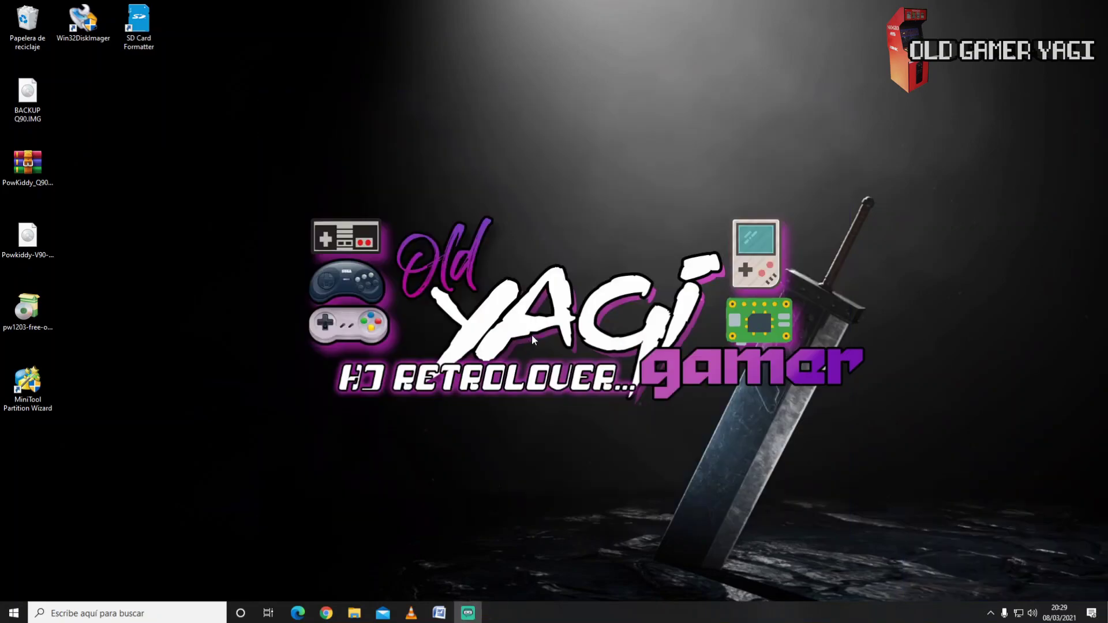
# Step: Open a new File Explorer window and display the contents of the SD card's main (N:) drive
pyautogui.rightClick(354, 612)
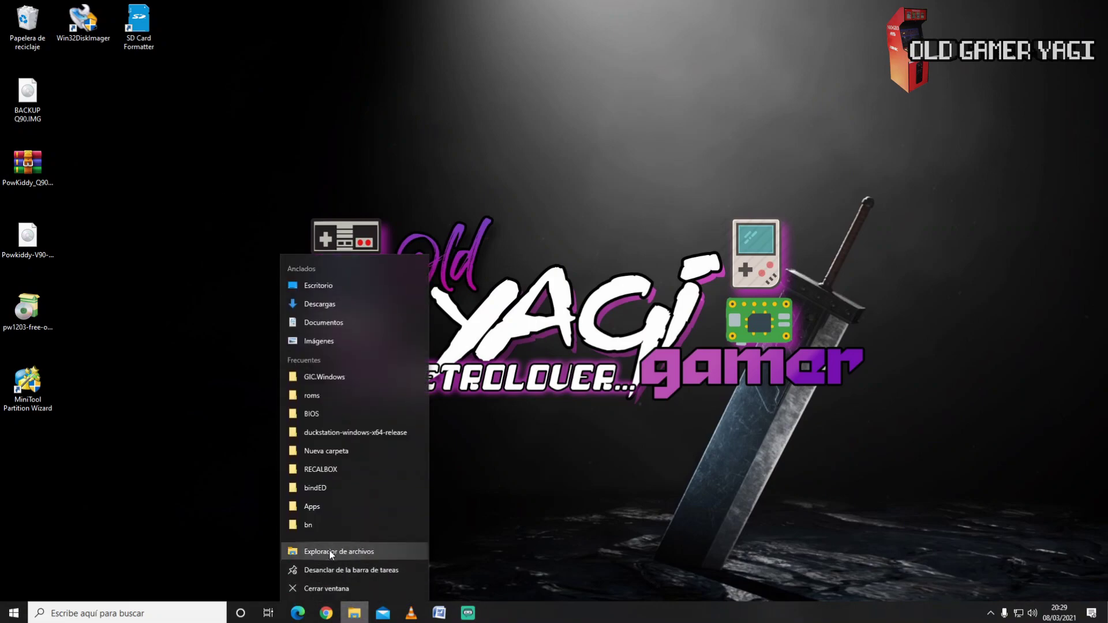
pyautogui.click(332, 547)
pyautogui.scroll(-5, 381, 433)
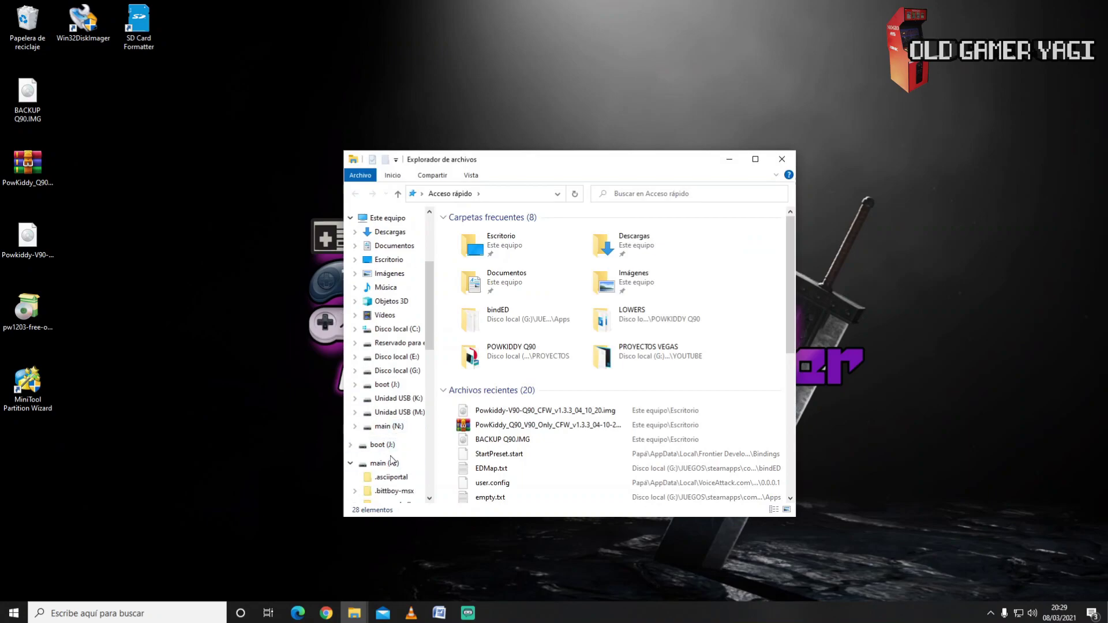
pyautogui.click(383, 427)
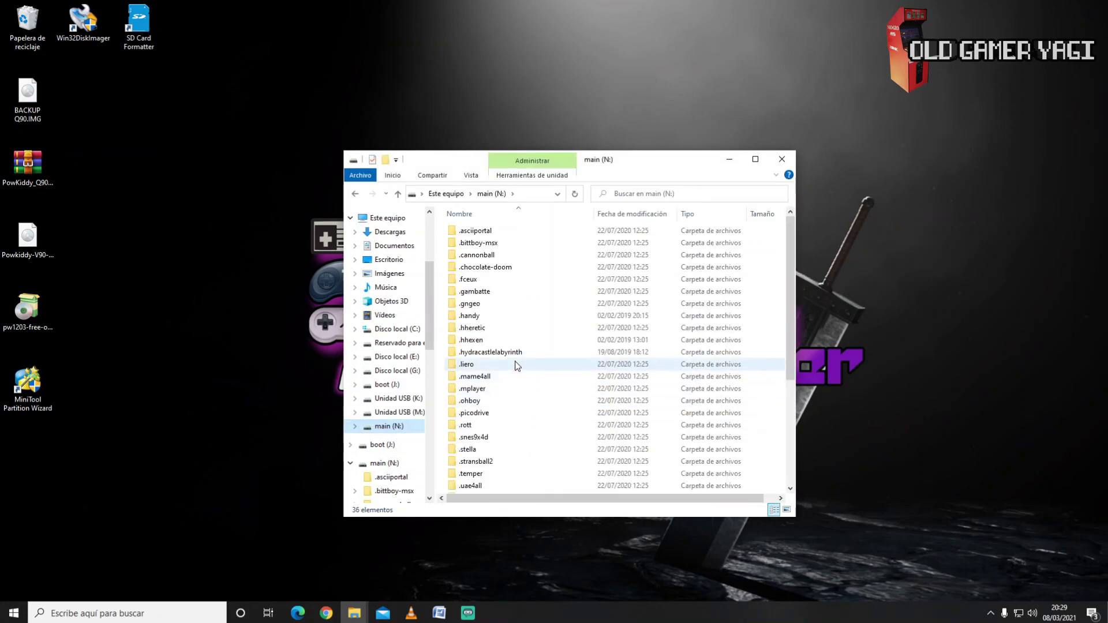
pyautogui.moveTo(516, 366)
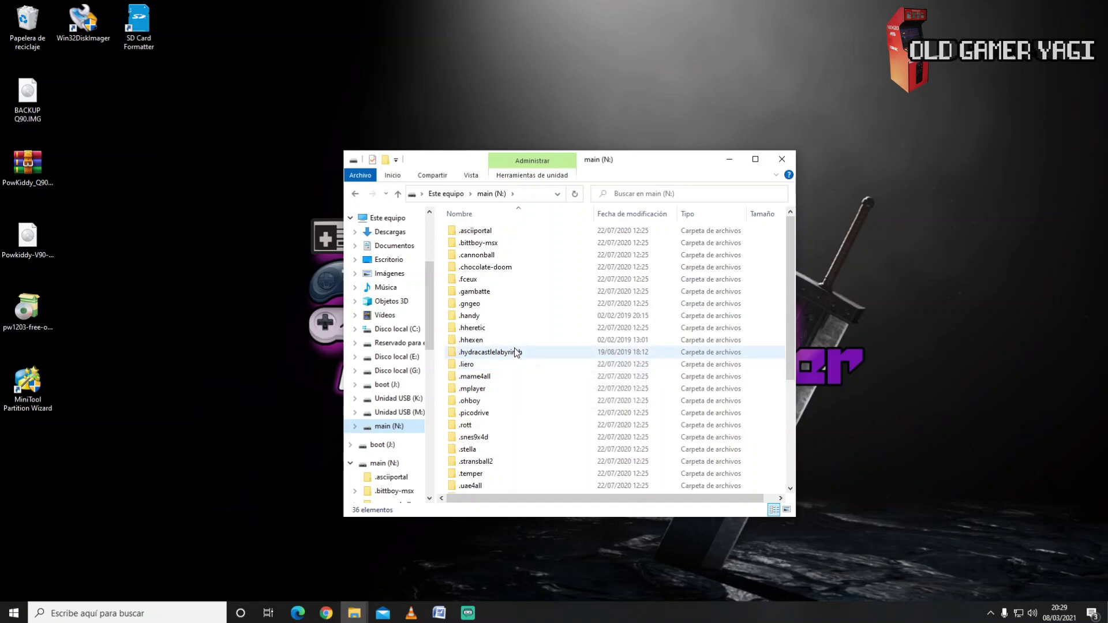
# Step: Open the roms folder on main (N:) and look through its per-system game folders
pyautogui.scroll(-5, 515, 354)
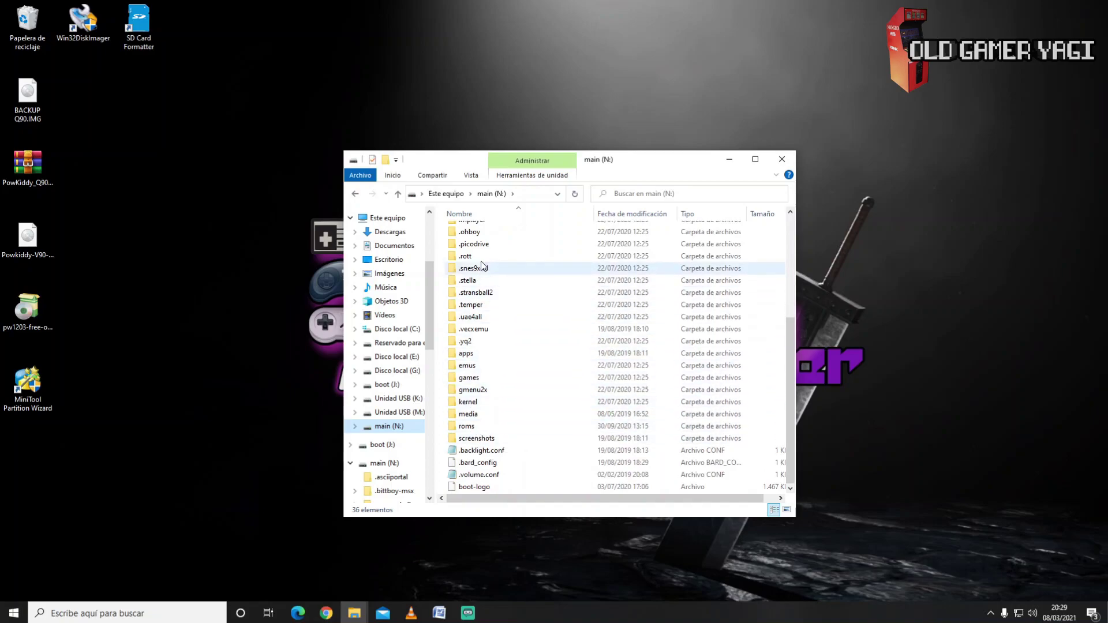
pyautogui.doubleClick(461, 427)
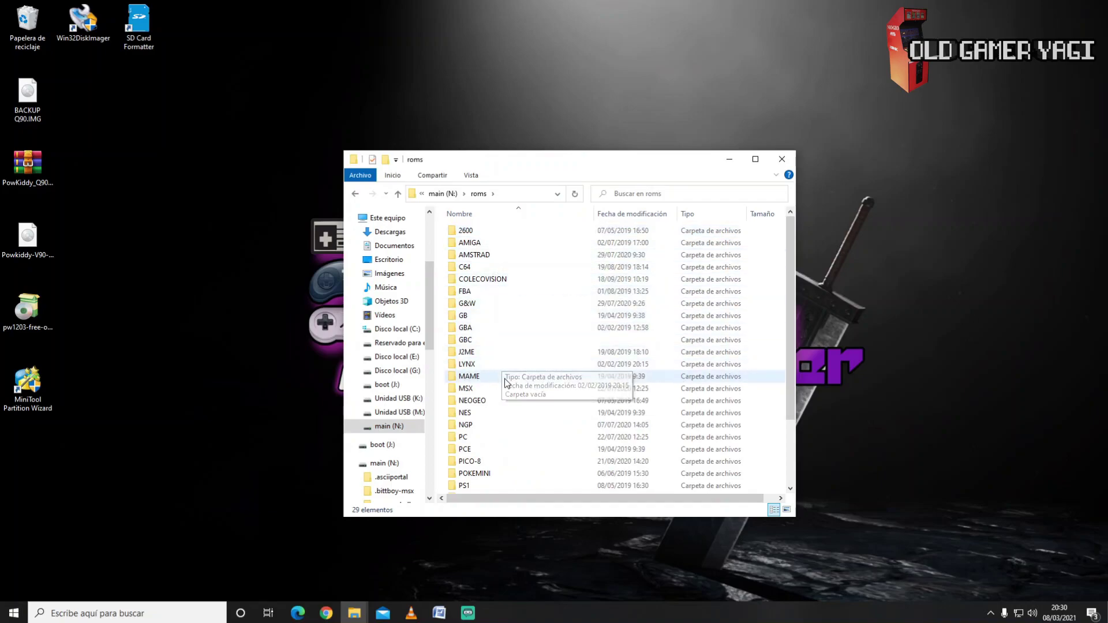
pyautogui.scroll(-1, 507, 444)
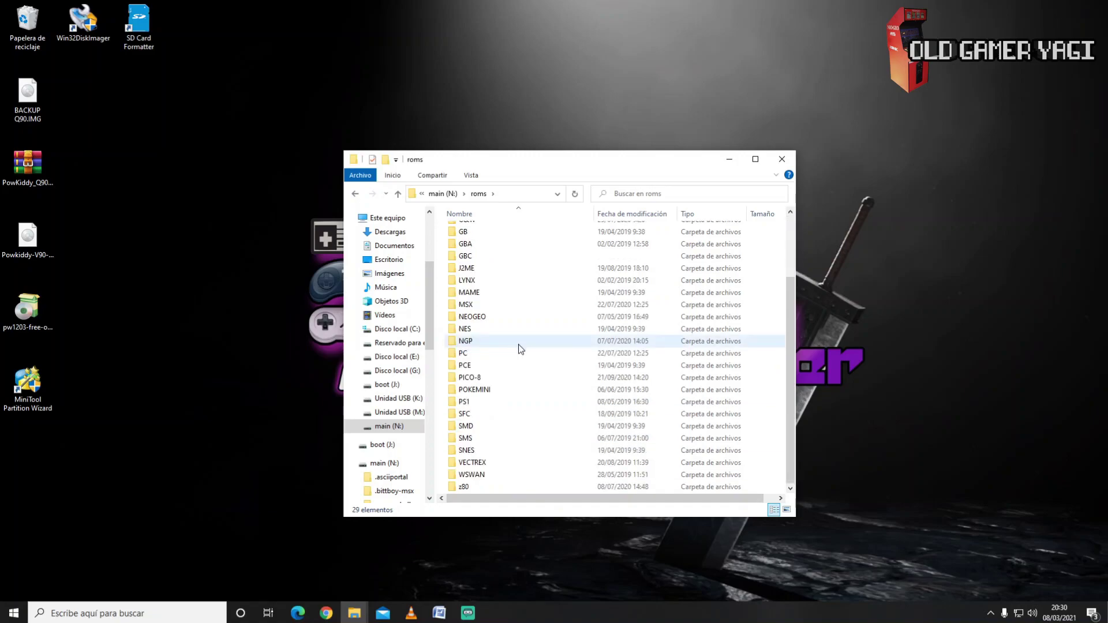
pyautogui.scroll(-3, 502, 439)
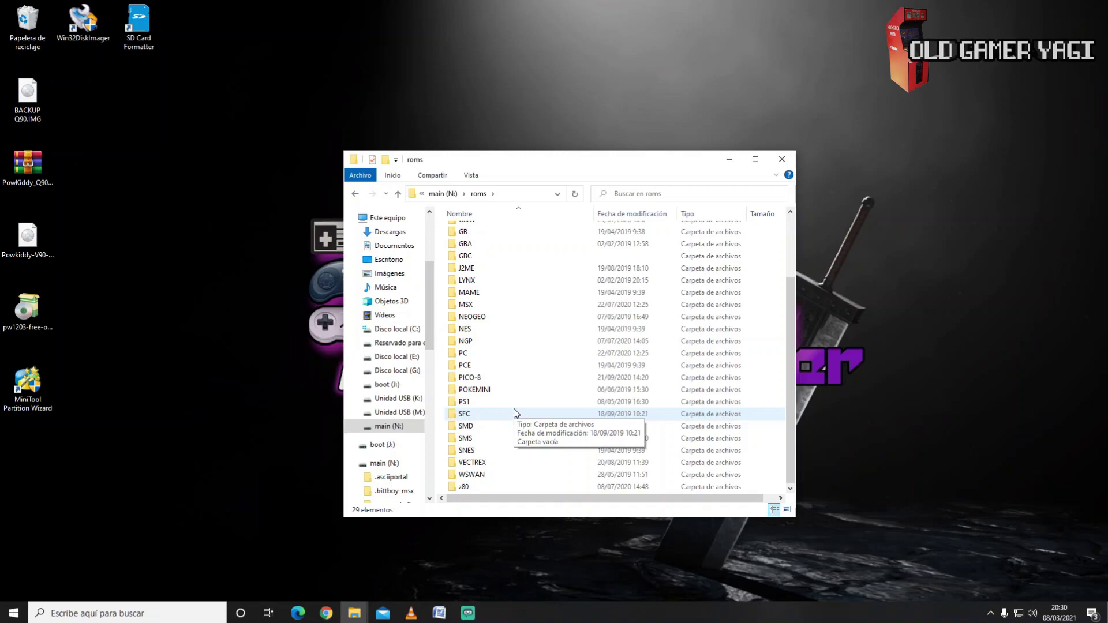
pyautogui.scroll(3, 517, 397)
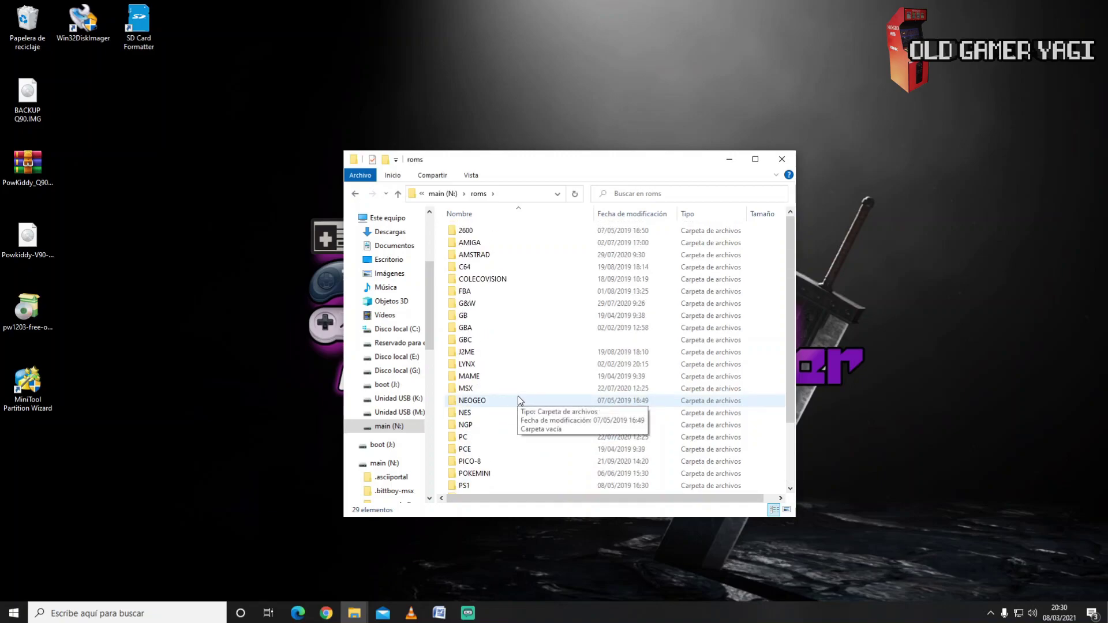